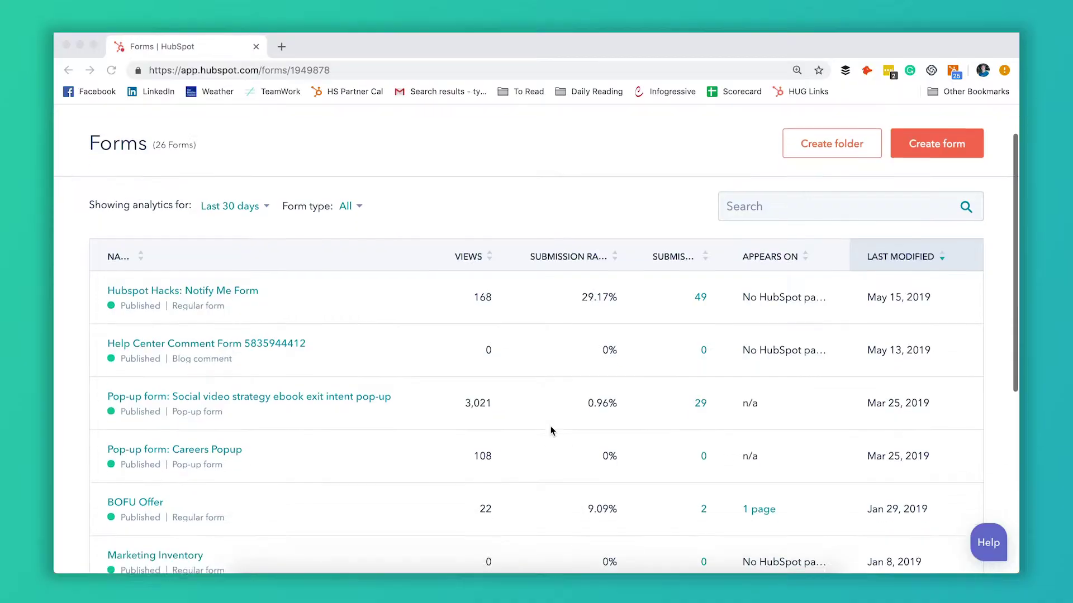
Step: Create a new form from the Marketing menu, choosing the Pop-up Form type
scroll(551, 430, "down", 3)
scroll(550, 430, "up", 5)
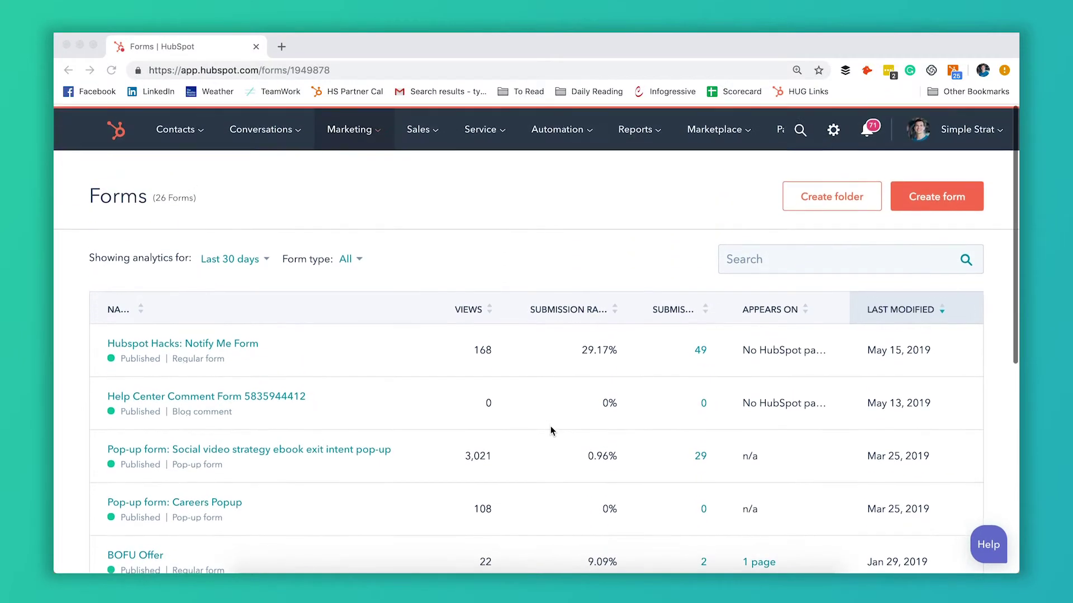
left_click(357, 128)
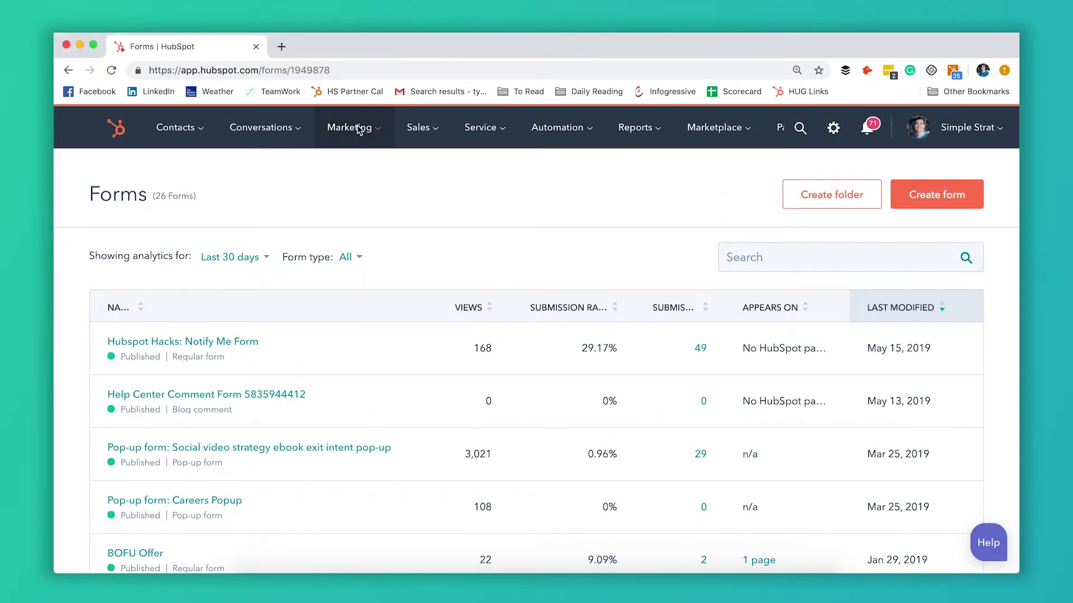
left_click(357, 129)
scroll(469, 402, "down", 3)
scroll(469, 402, "up", 3)
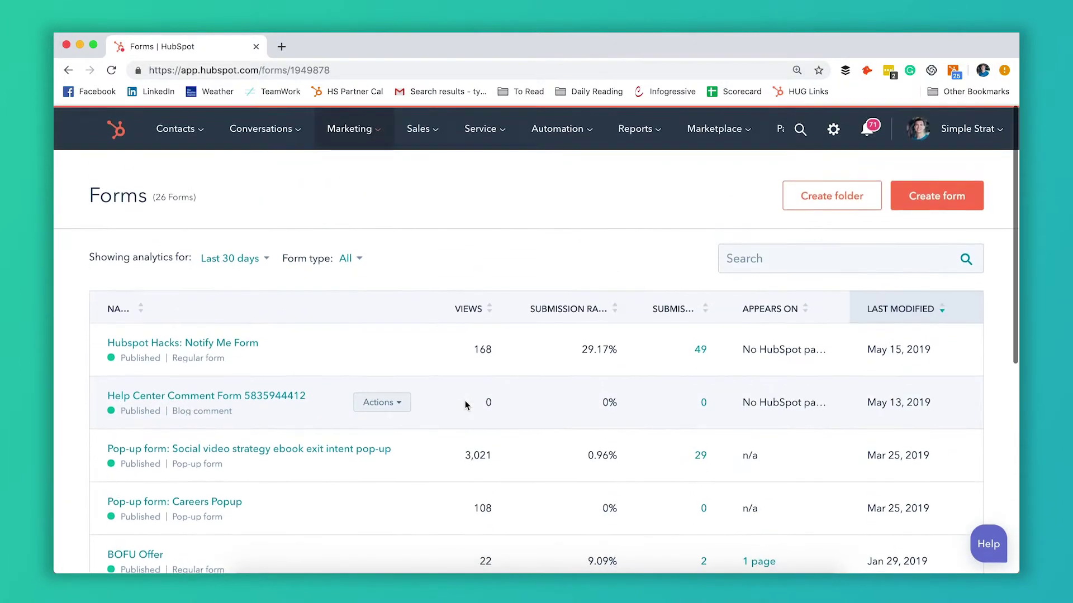
left_click(946, 207)
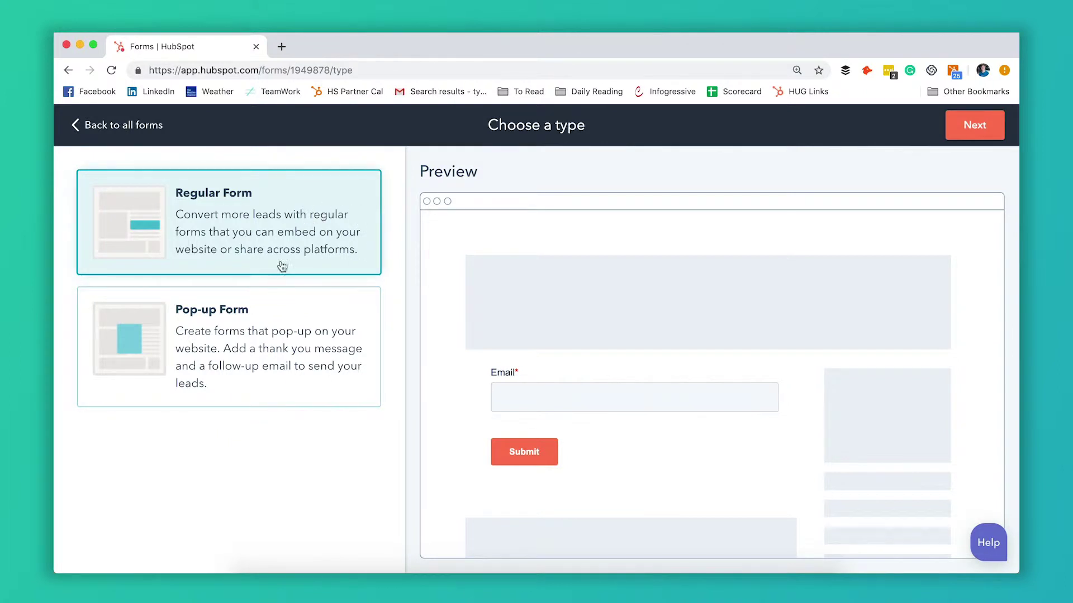
left_click(278, 335)
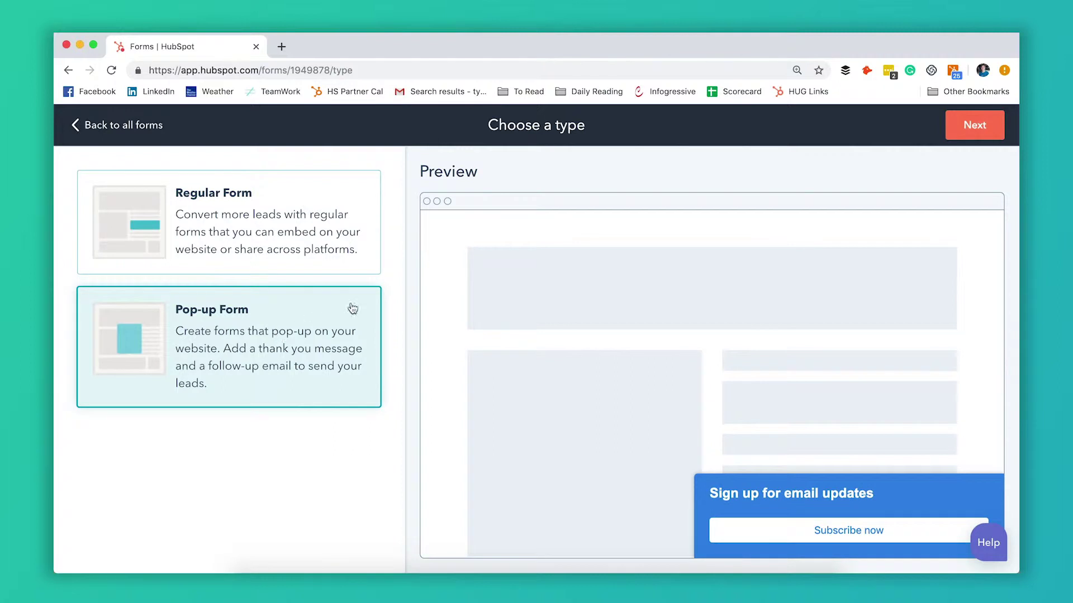
left_click(974, 140)
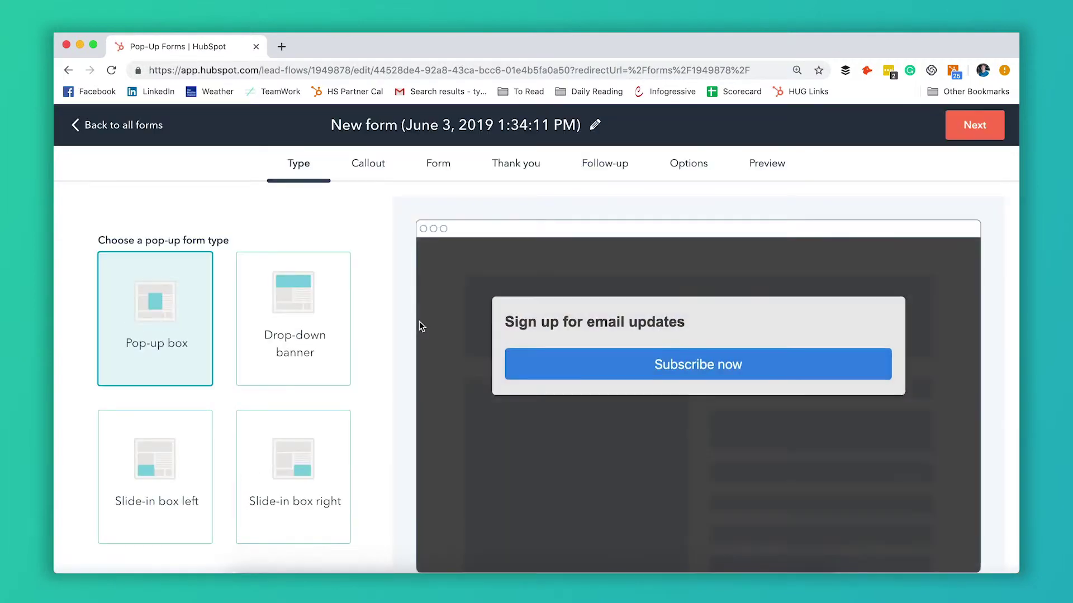
scroll(359, 347, "down", 3)
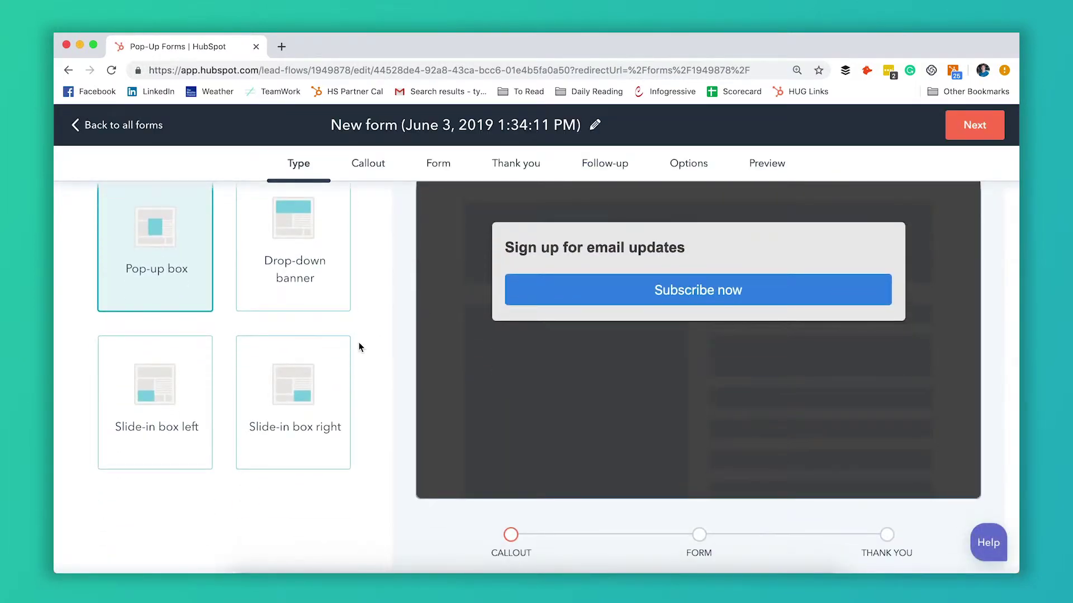
scroll(359, 346, "up", 2)
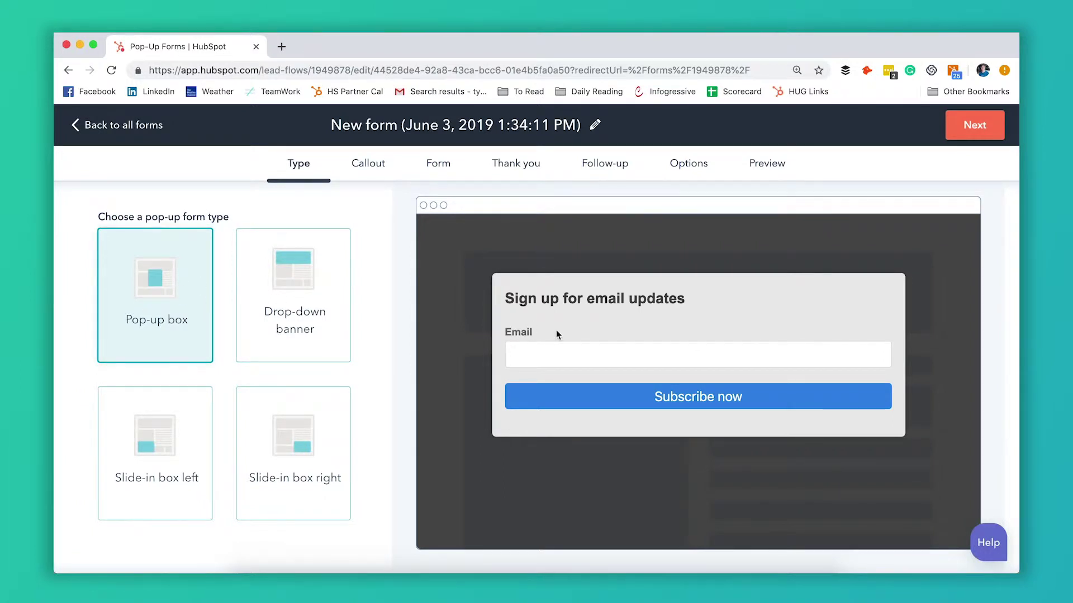
left_click(337, 337)
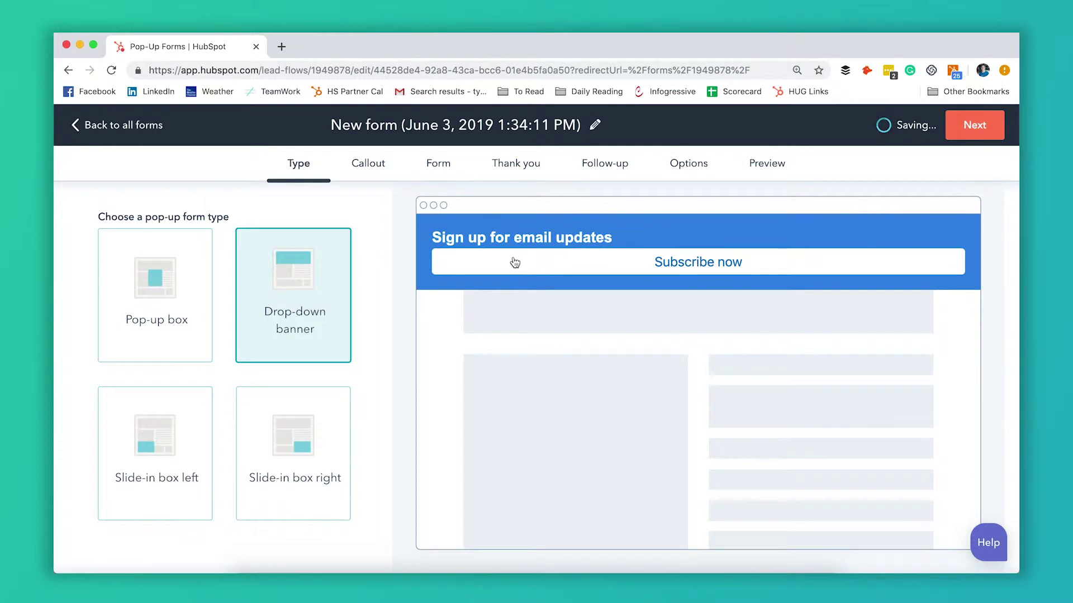
left_click(169, 457)
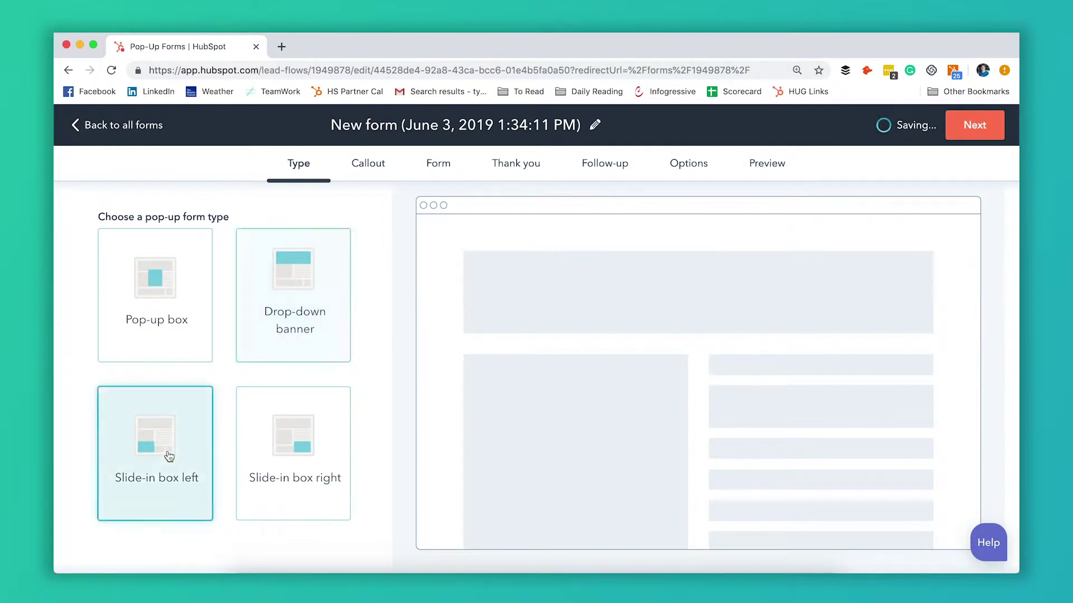
left_click(322, 451)
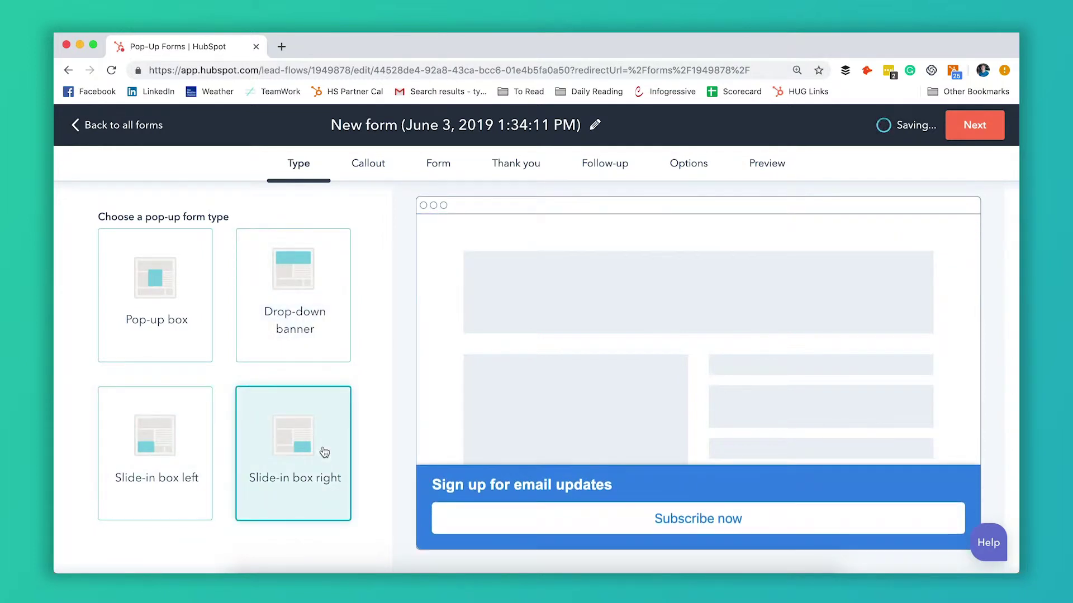
scroll(345, 416, "down", 3)
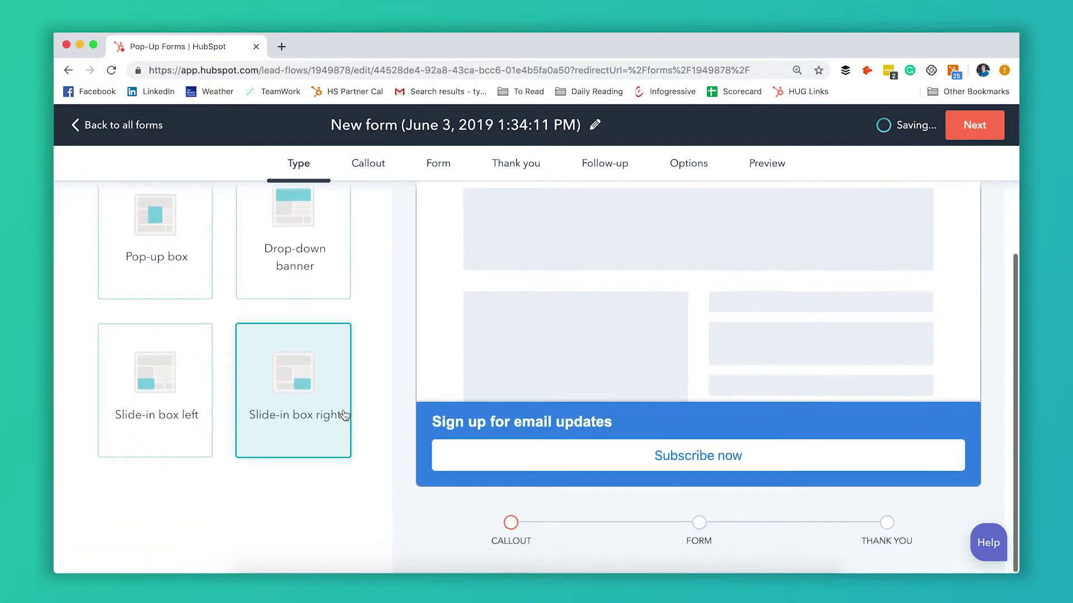
scroll(263, 392, "up", 2)
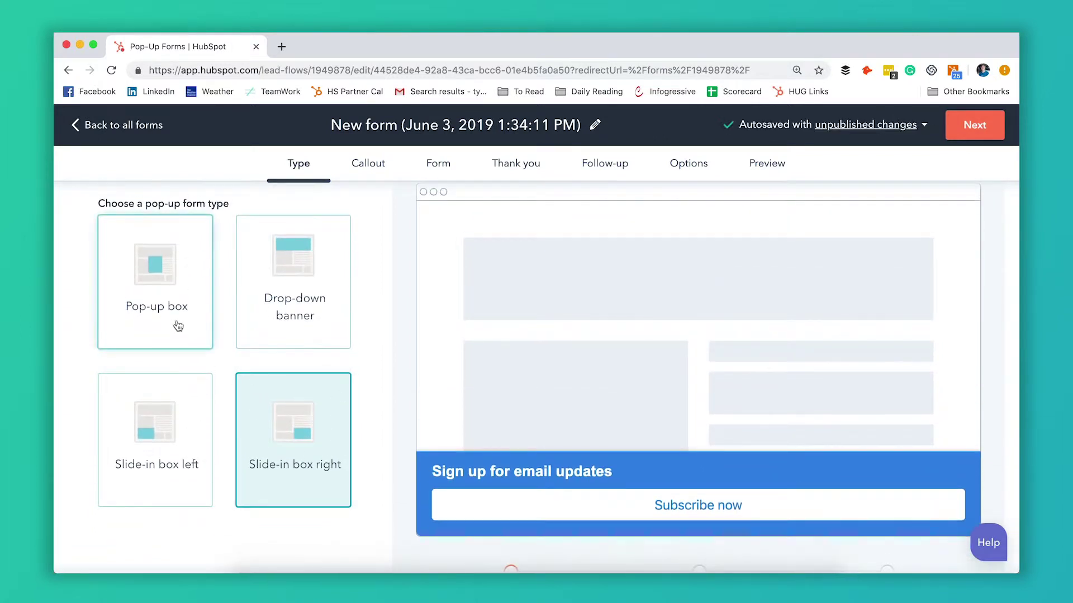
left_click(178, 327)
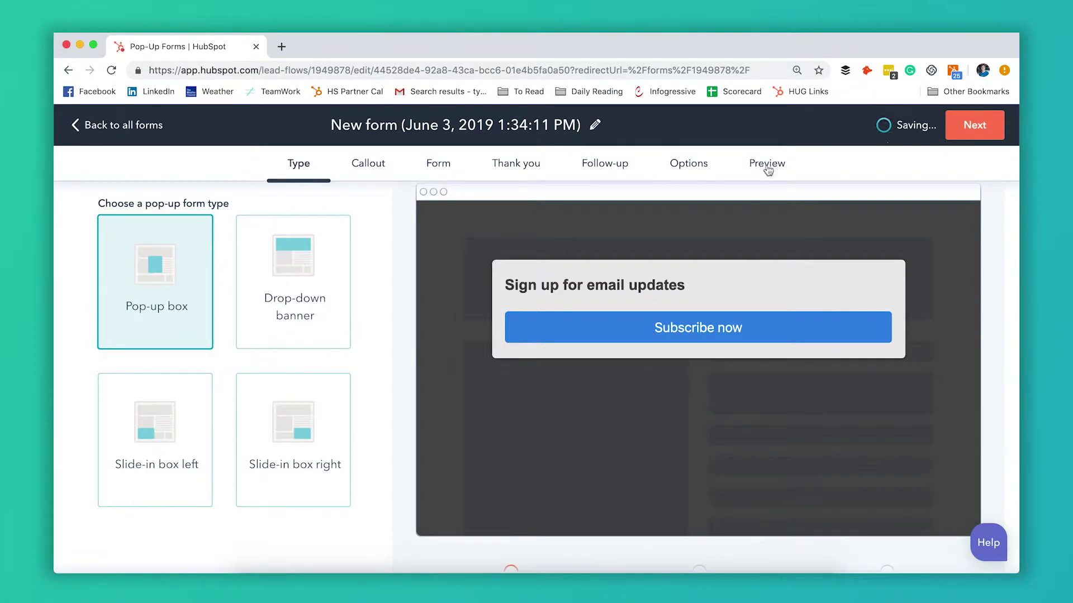
Step: On the Callout step, set the HubSpot Hacks image as the featured image
left_click(973, 129)
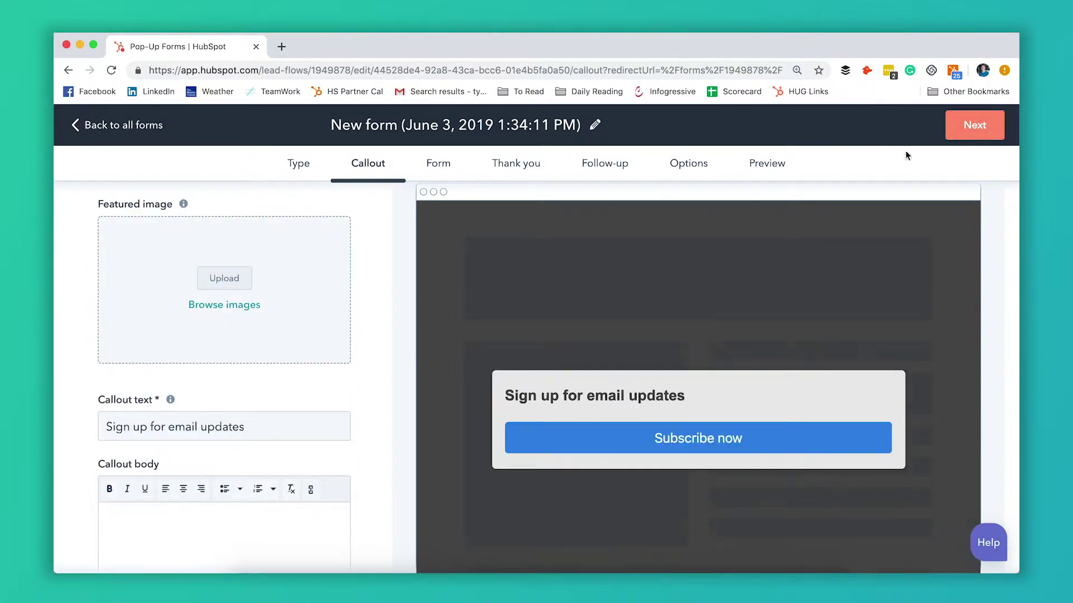
scroll(381, 341, "down", 5)
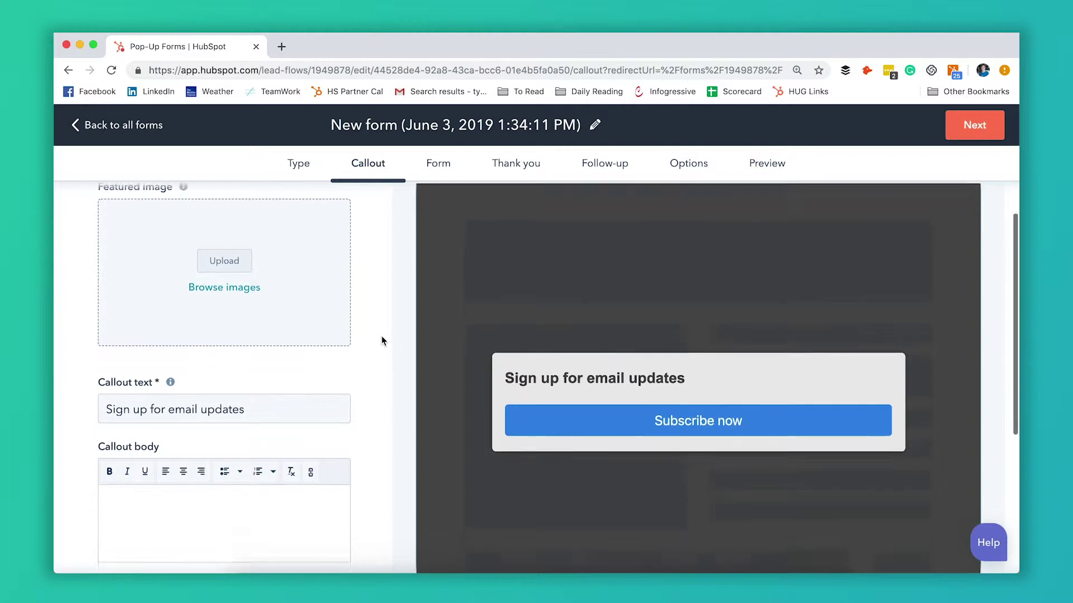
scroll(381, 341, "up", 6)
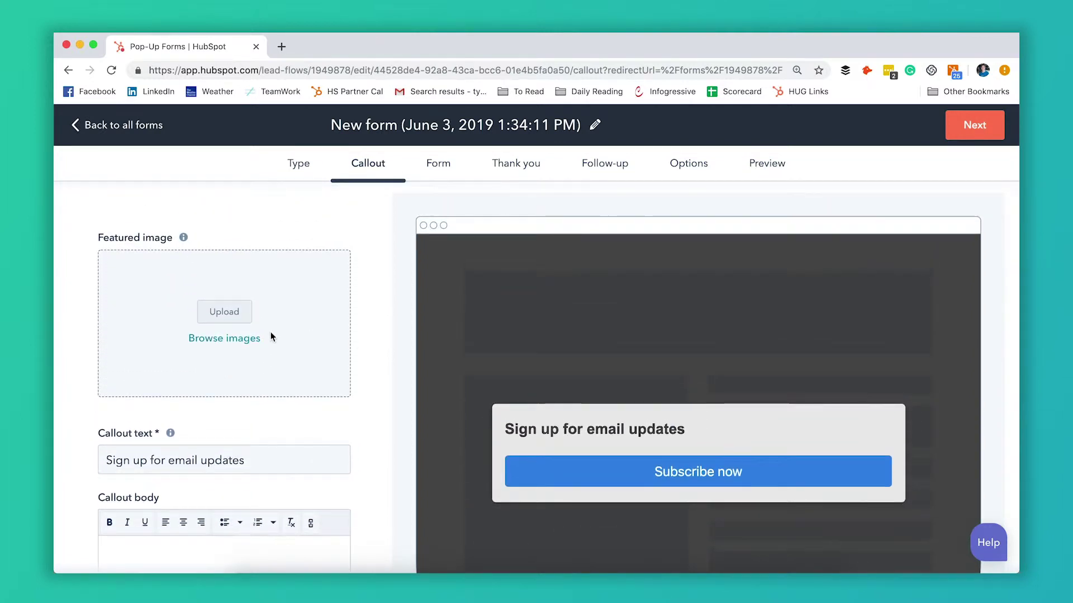
left_click(241, 340)
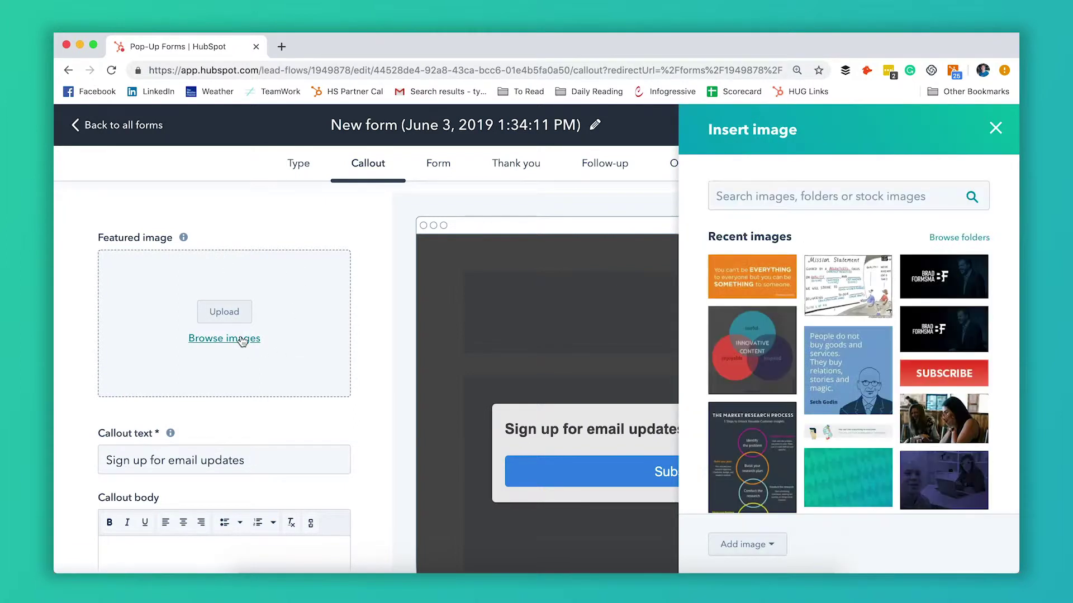
scroll(797, 335, "down", 5)
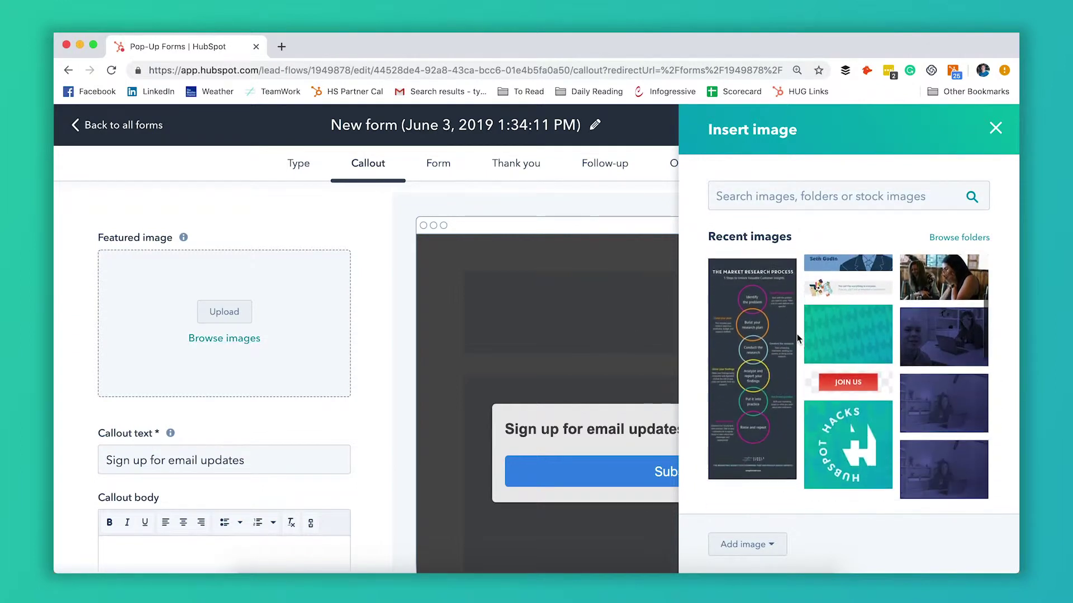
left_click(843, 433)
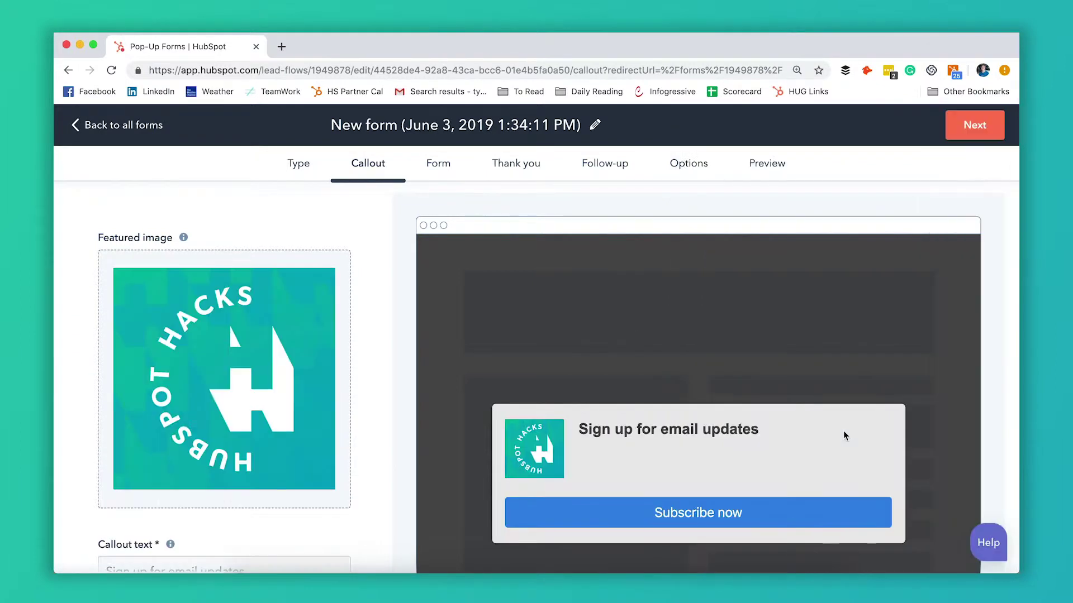
Step: Write 'interesting copy' as the callout body text
scroll(782, 402, "down", 3)
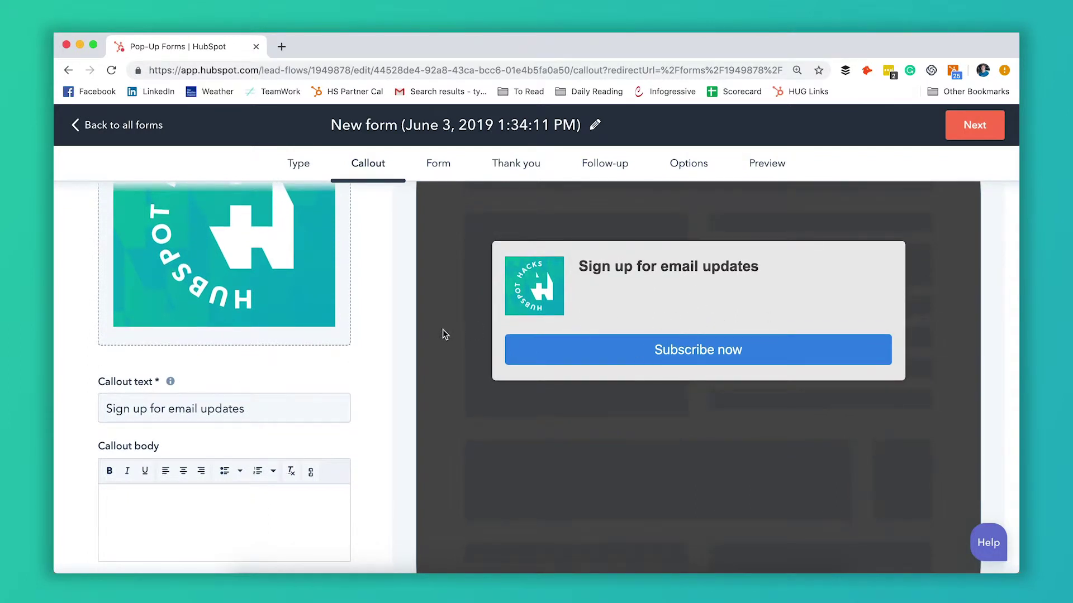
left_click(226, 419)
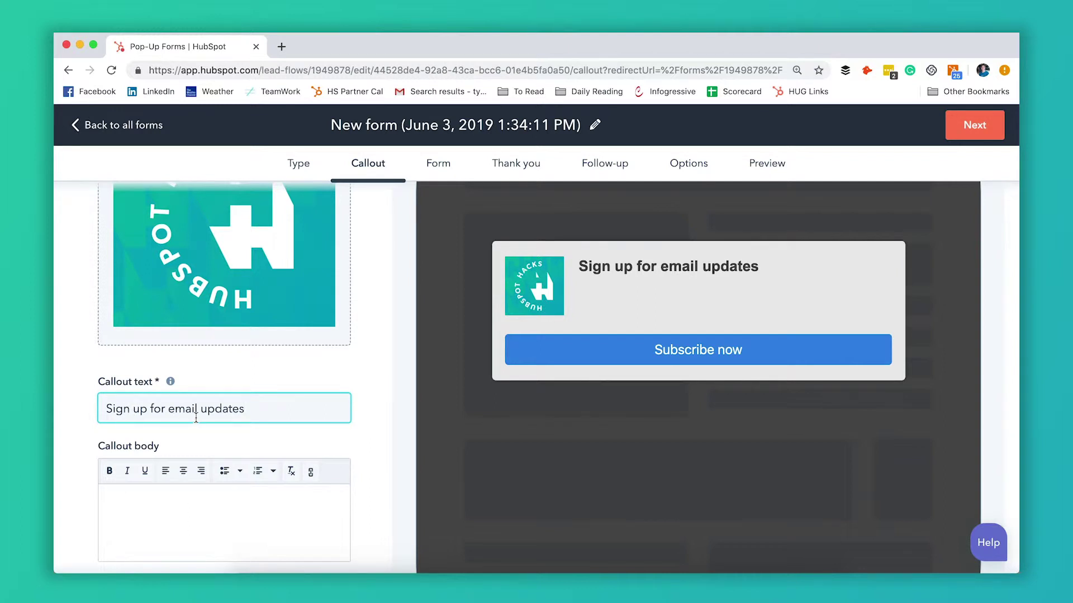
scroll(196, 418, "down", 2)
left_click(190, 441)
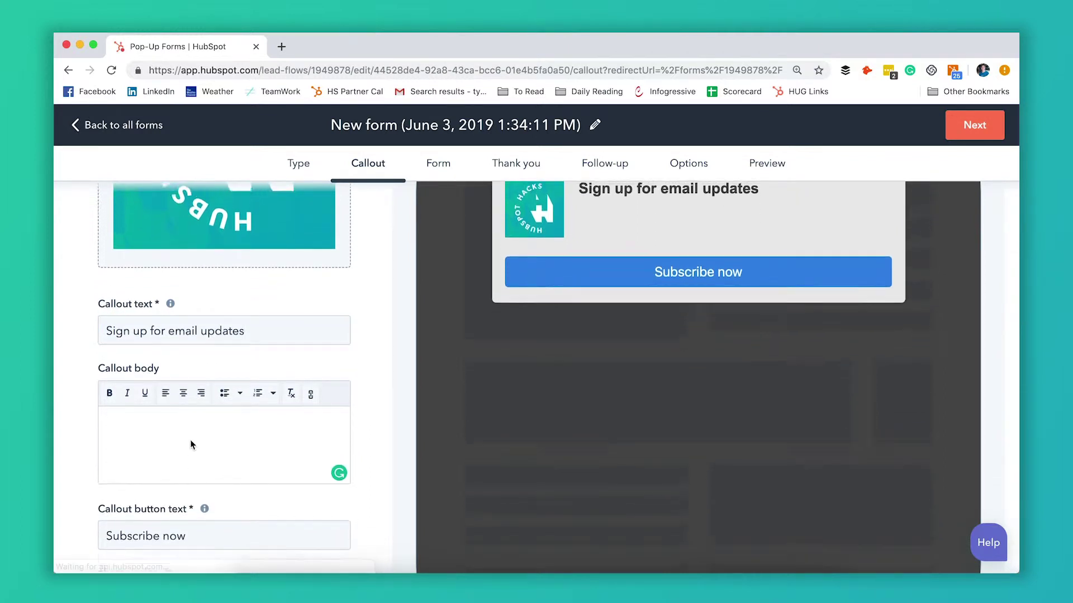
scroll(190, 440, "up", 1)
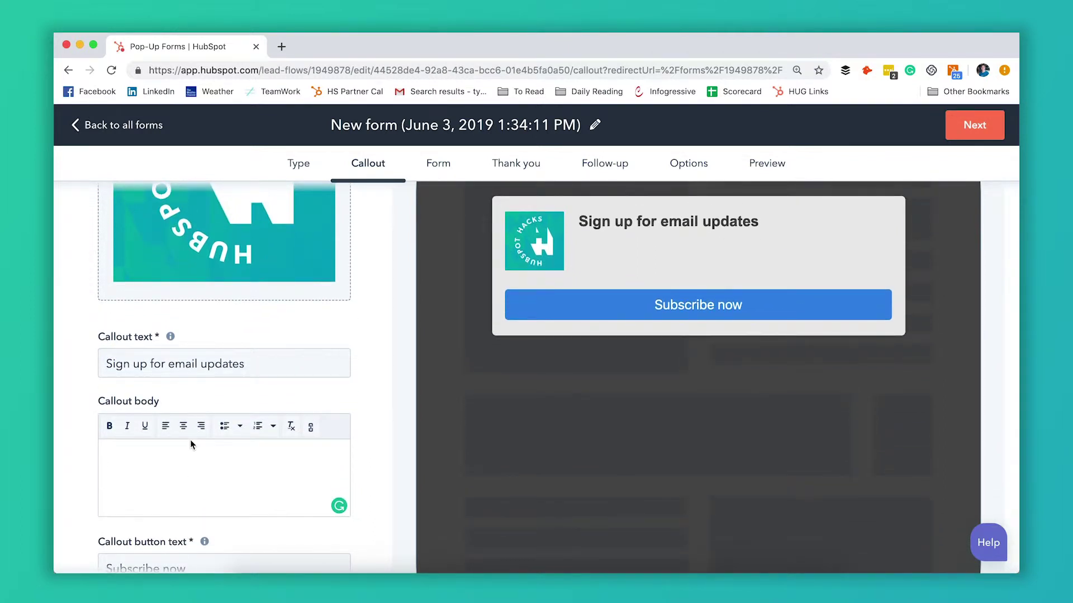
type("interesting")
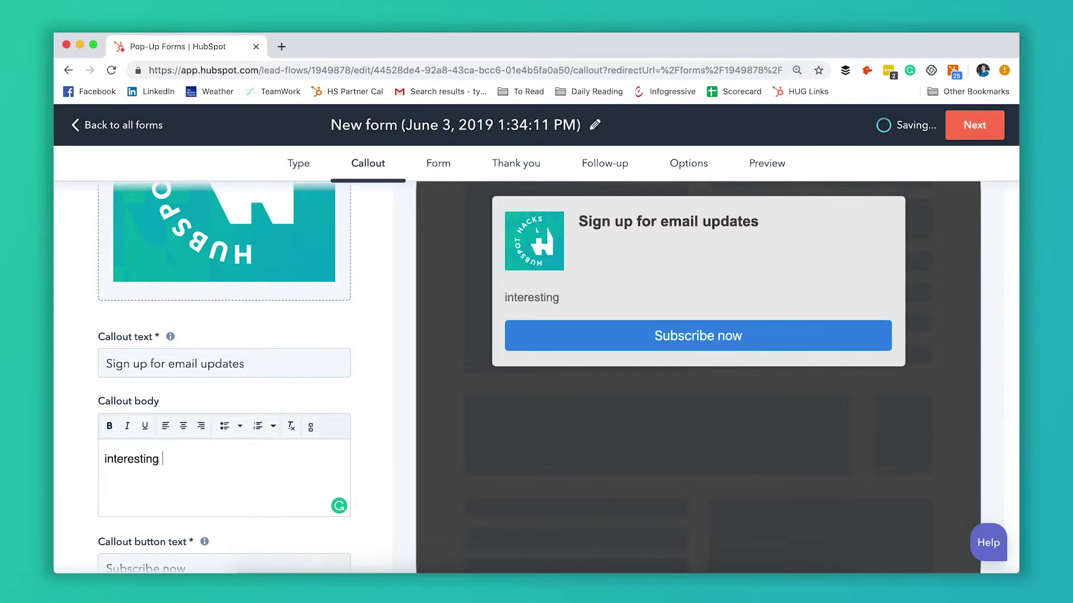
type(" copy")
Step: Relabel the callout button from 'Subscribe now' to 'sign up'
scroll(337, 358, "down", 5)
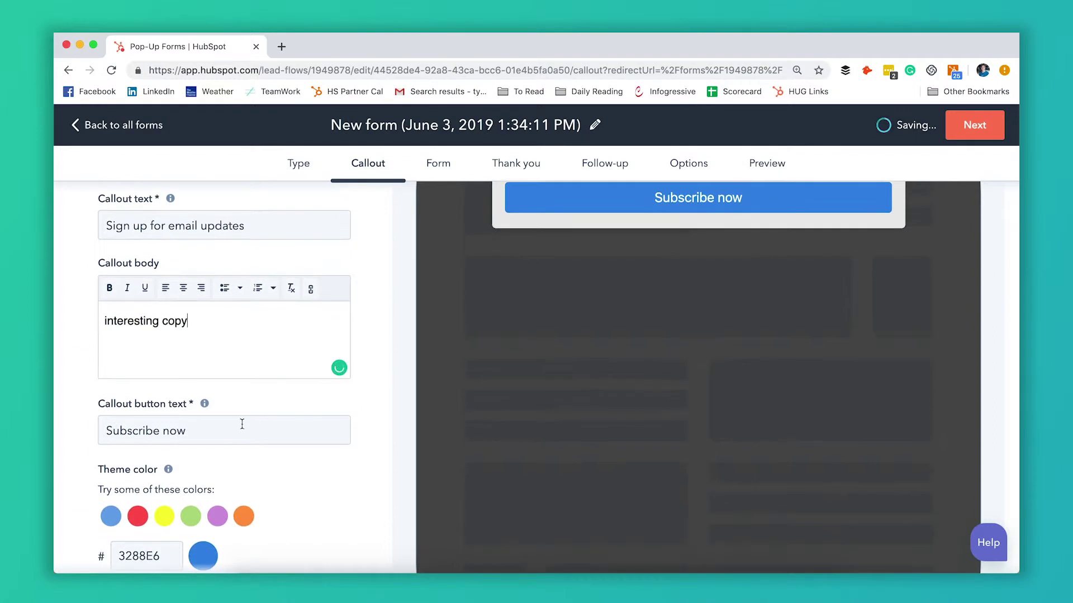
triple_click(238, 424)
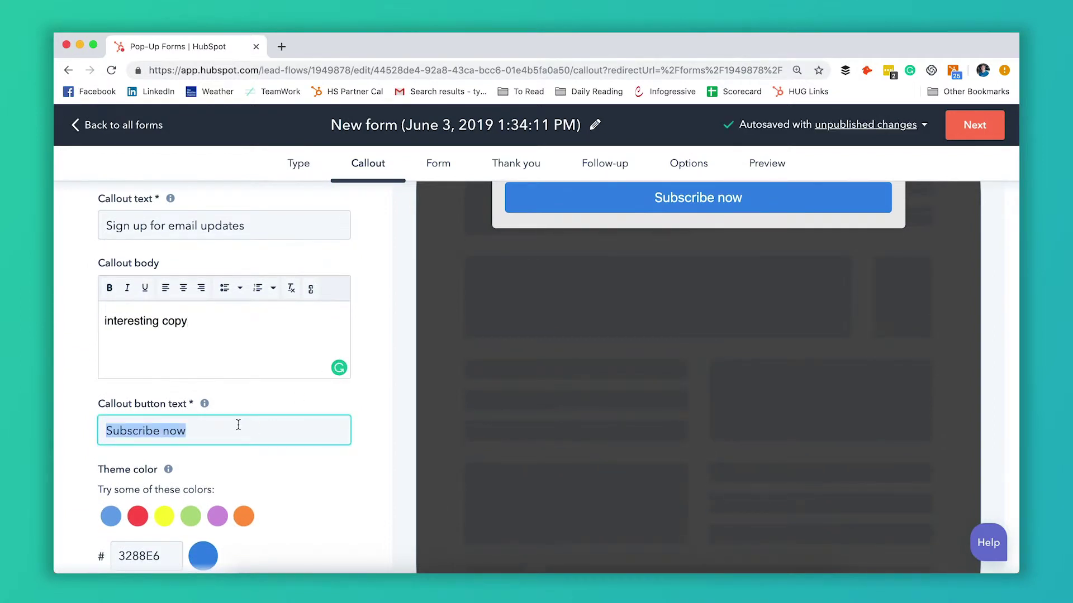
type("sign up")
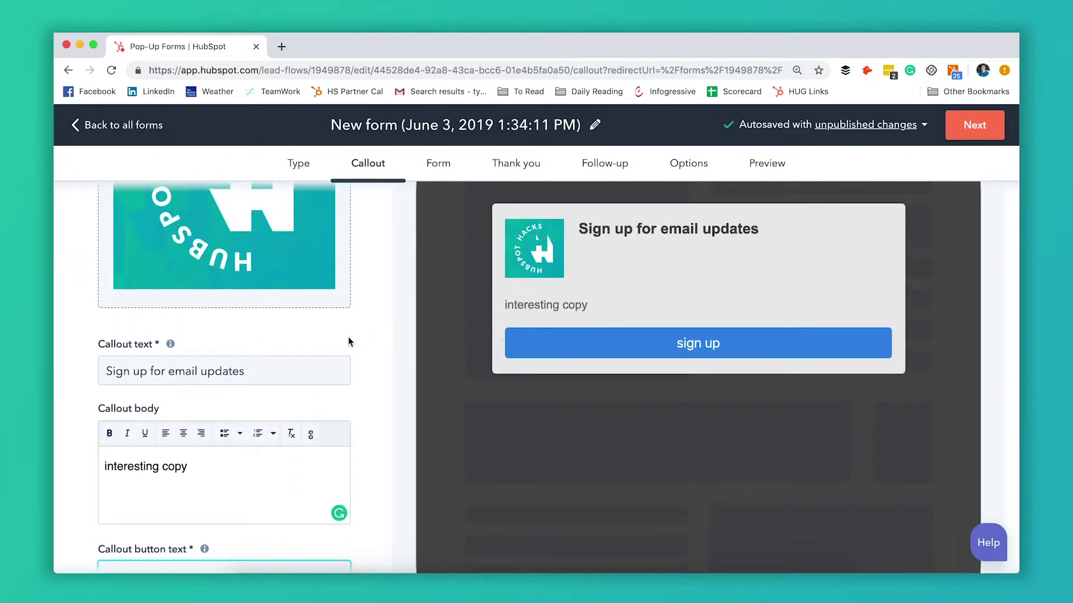
scroll(347, 337, "down", 4)
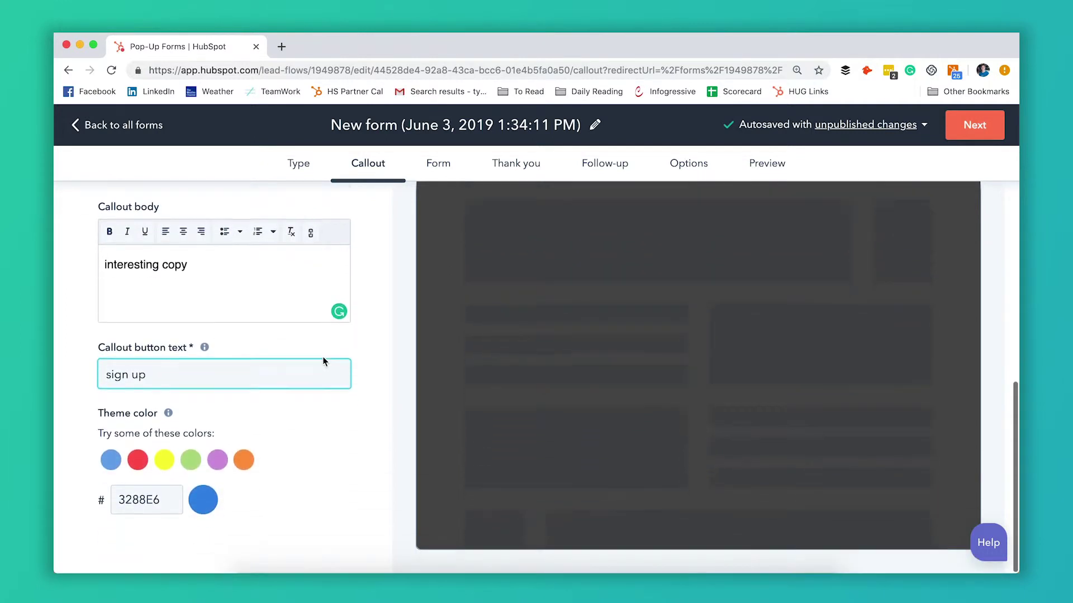
Step: Switch the pop-up theme colour from blue to red (FF5550)
scroll(370, 392, "up", 4)
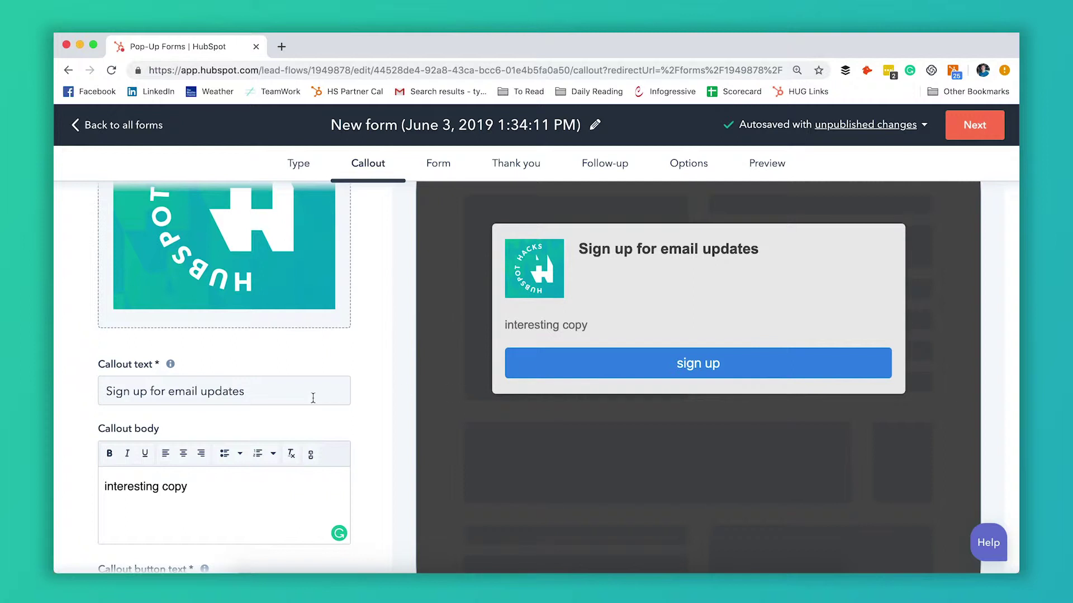
scroll(373, 417, "down", 4)
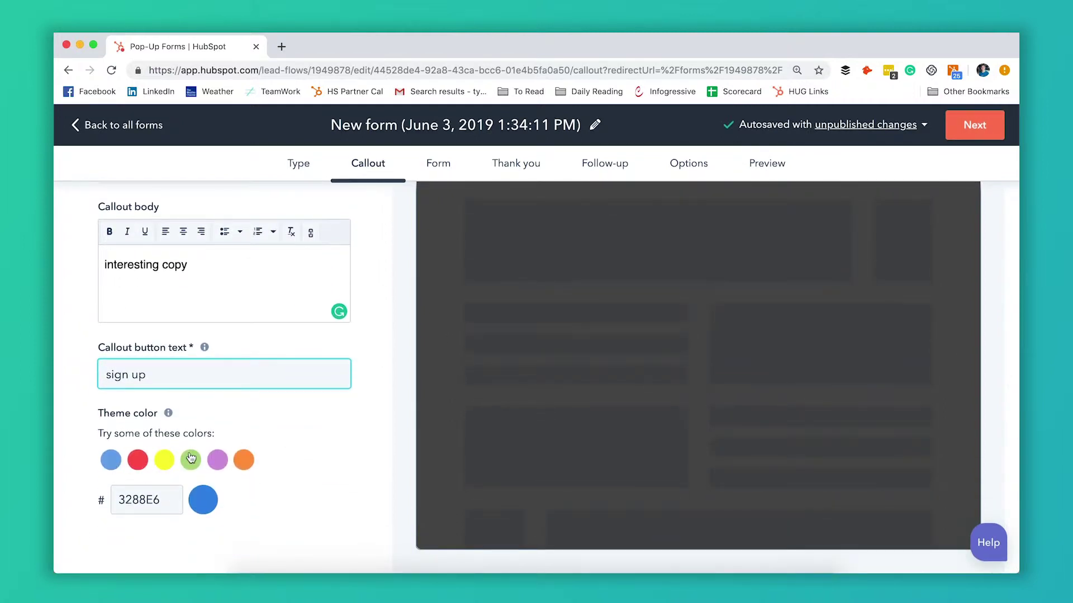
left_click(155, 501)
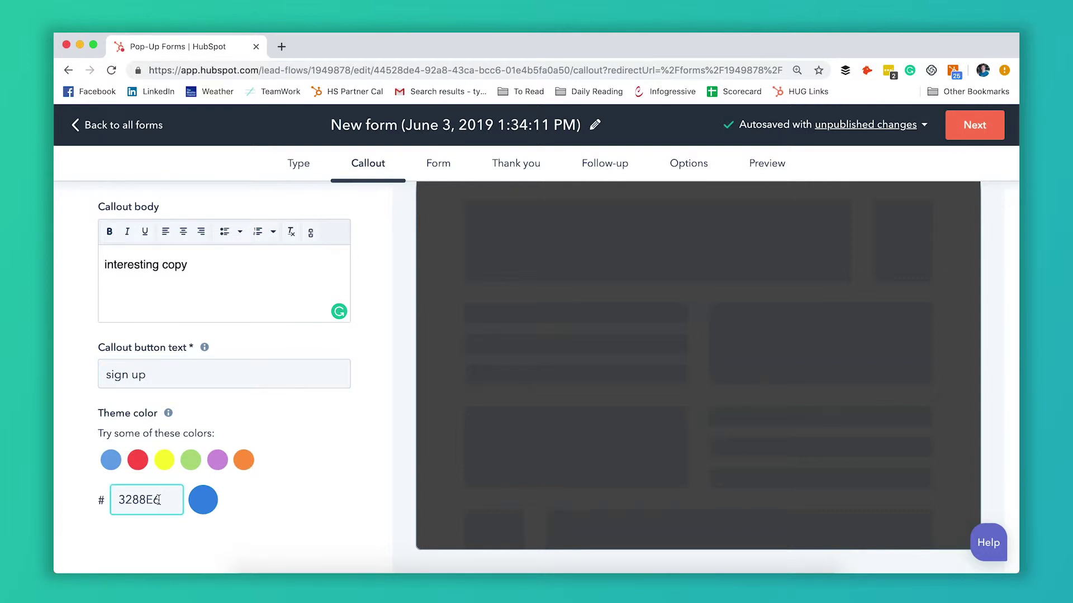
left_click(138, 464)
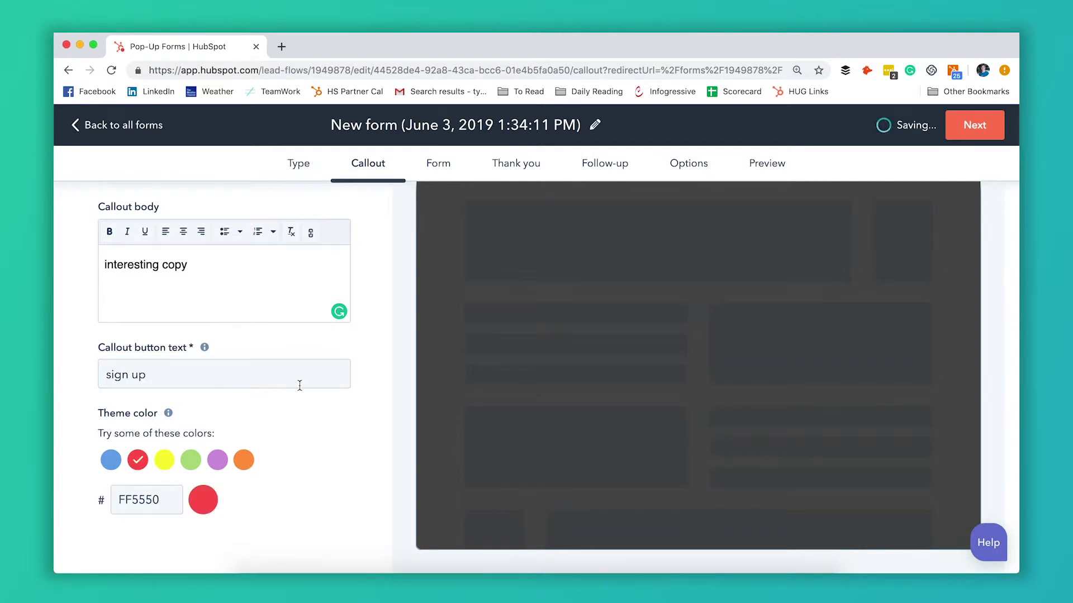
scroll(300, 386, "up", 8)
scroll(300, 386, "down", 2)
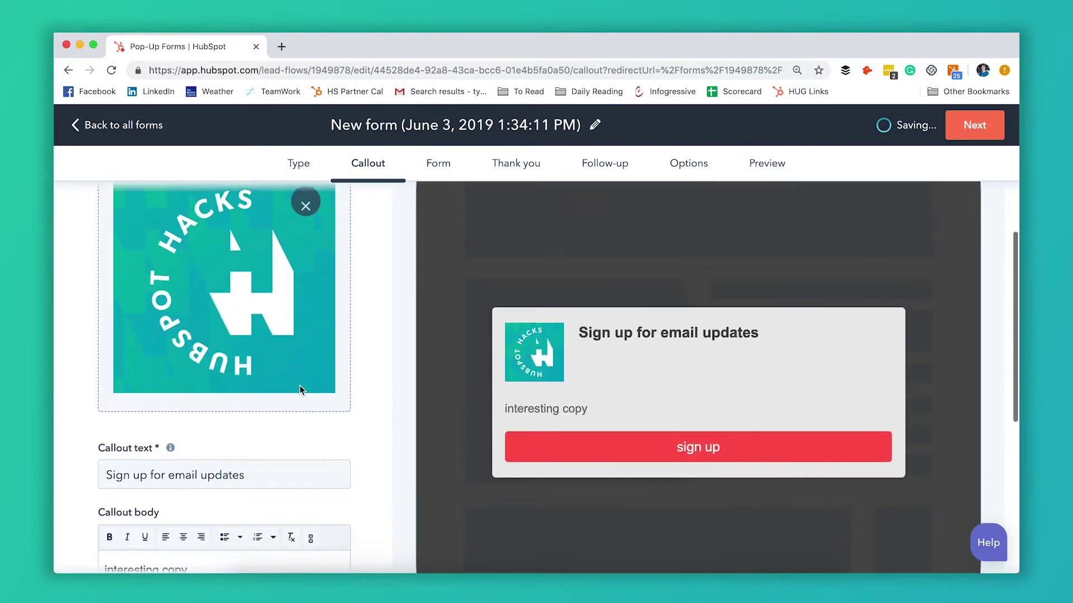
scroll(300, 389, "down", 5)
scroll(300, 390, "up", 4)
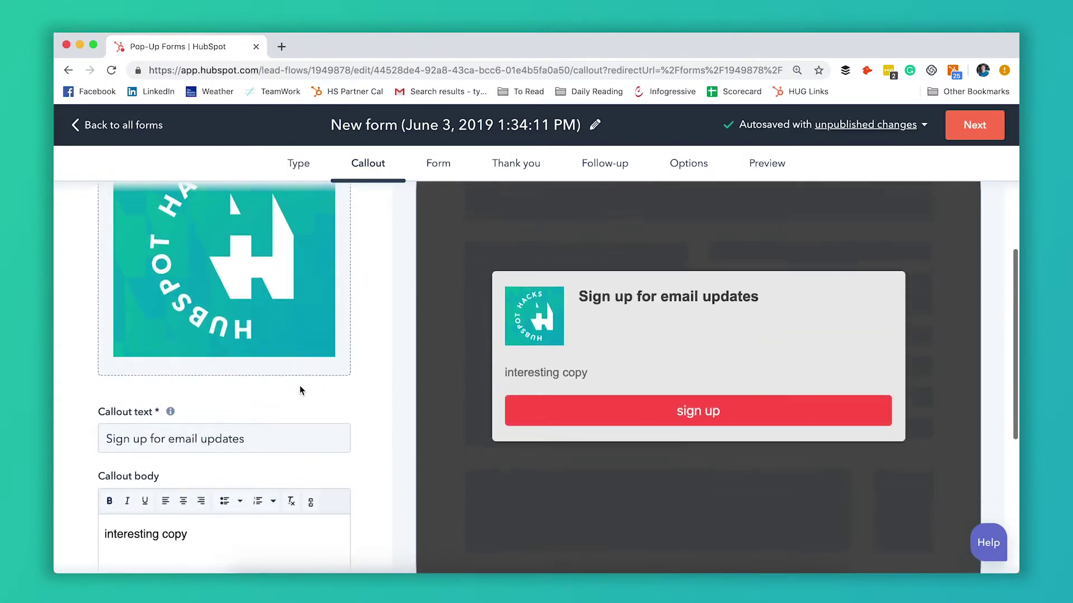
scroll(652, 342, "up", 2)
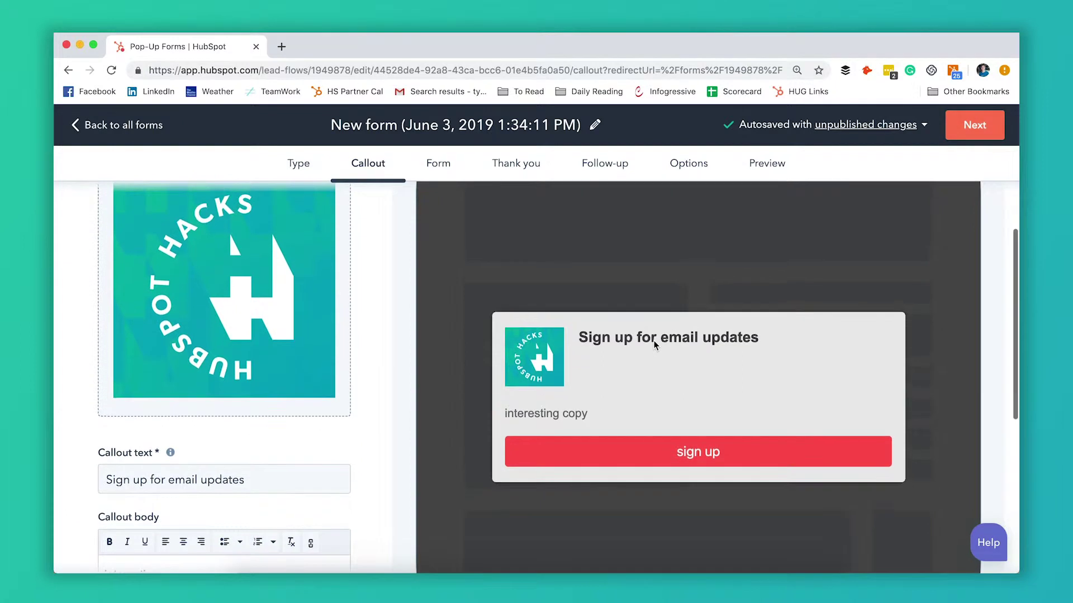
left_click(966, 135)
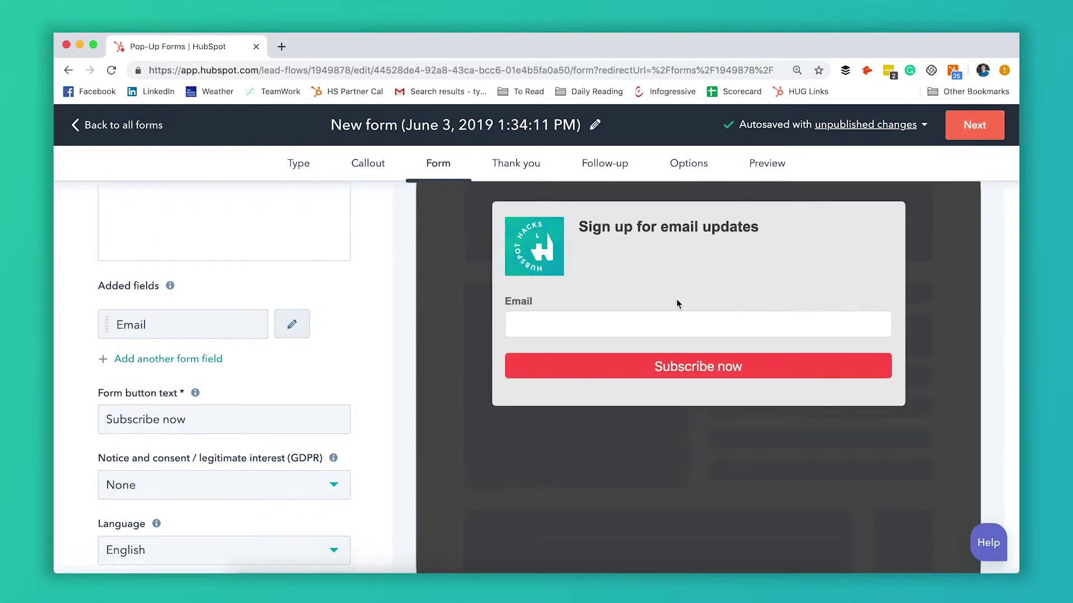
Step: Check the Callout step, then return to the Form step with its Email field
left_click(363, 164)
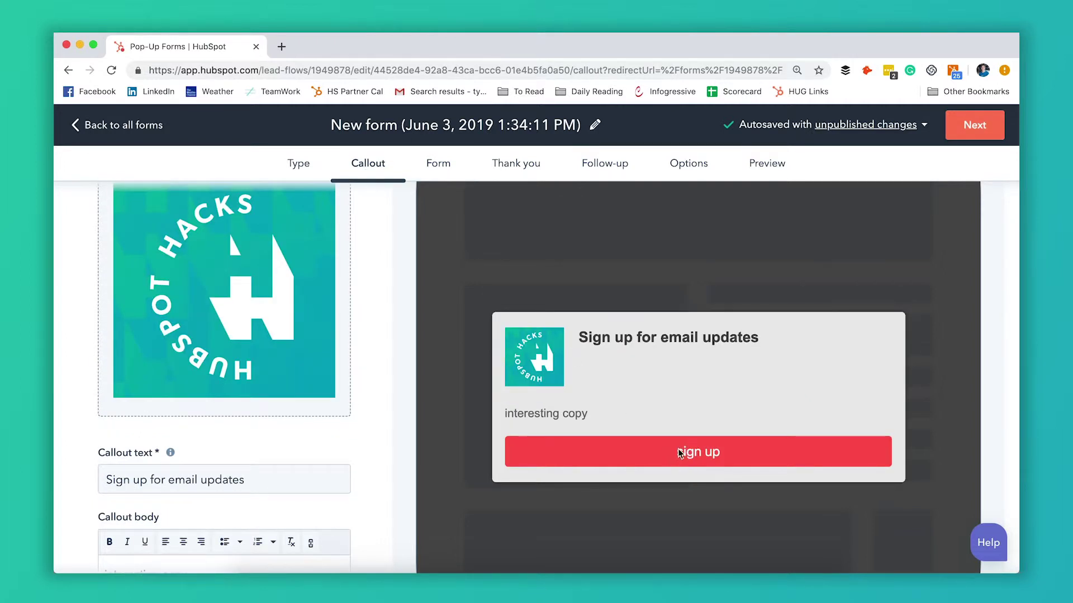
left_click(438, 164)
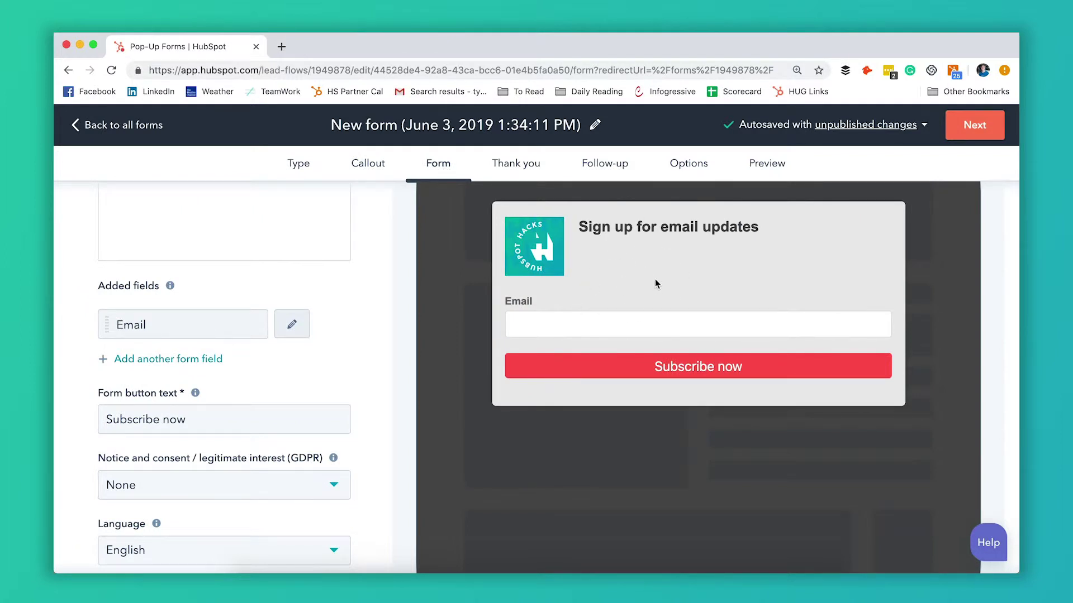
Step: Write 'adding more copy' as the form body text
scroll(361, 318, "up", 3)
scroll(362, 321, "down", 2)
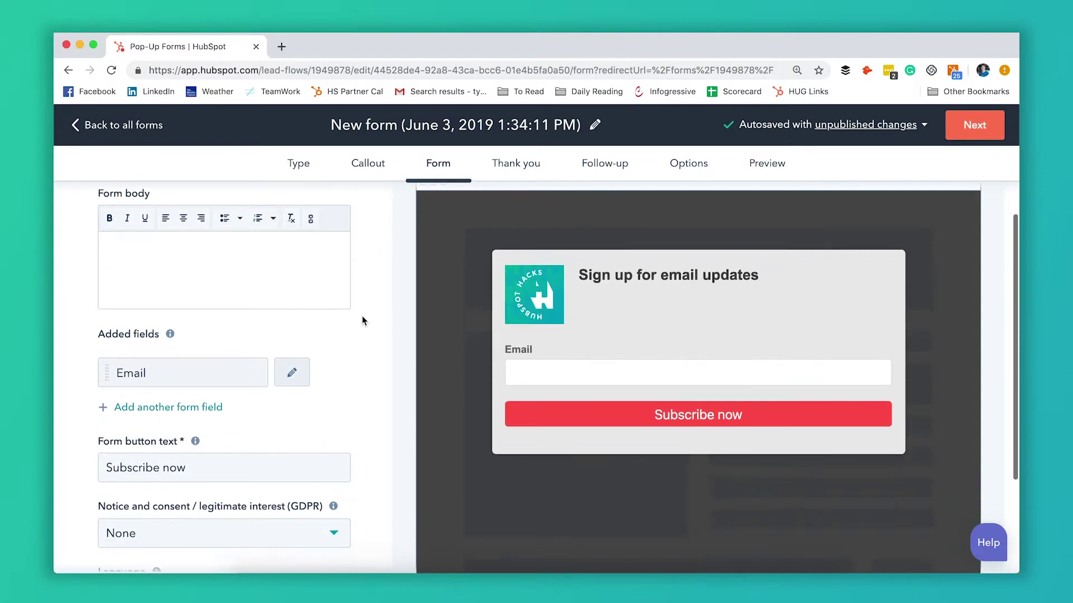
left_click(283, 274)
type("a")
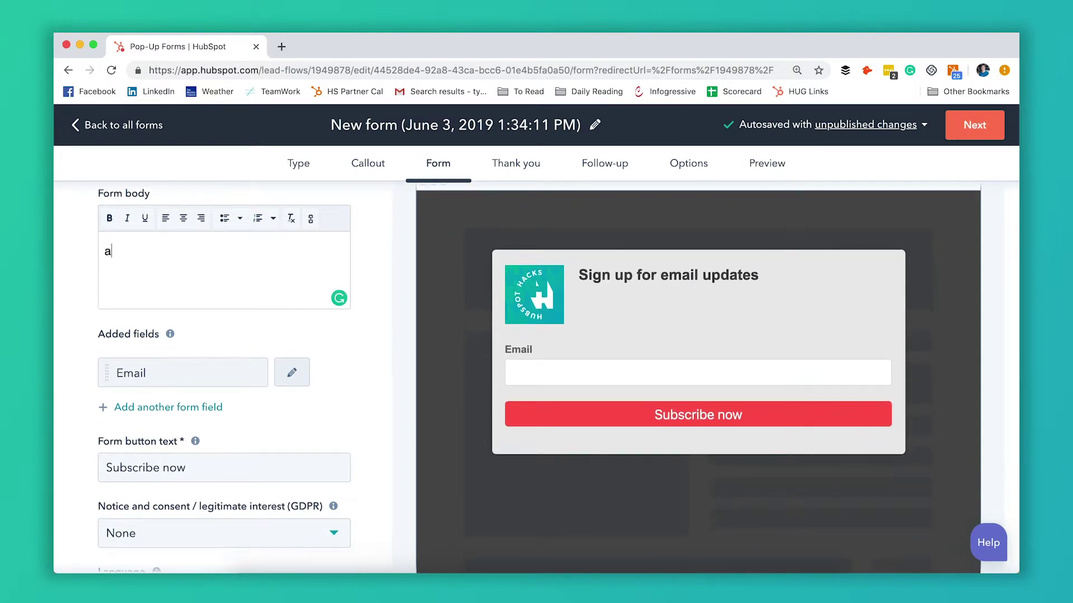
type("dding more c")
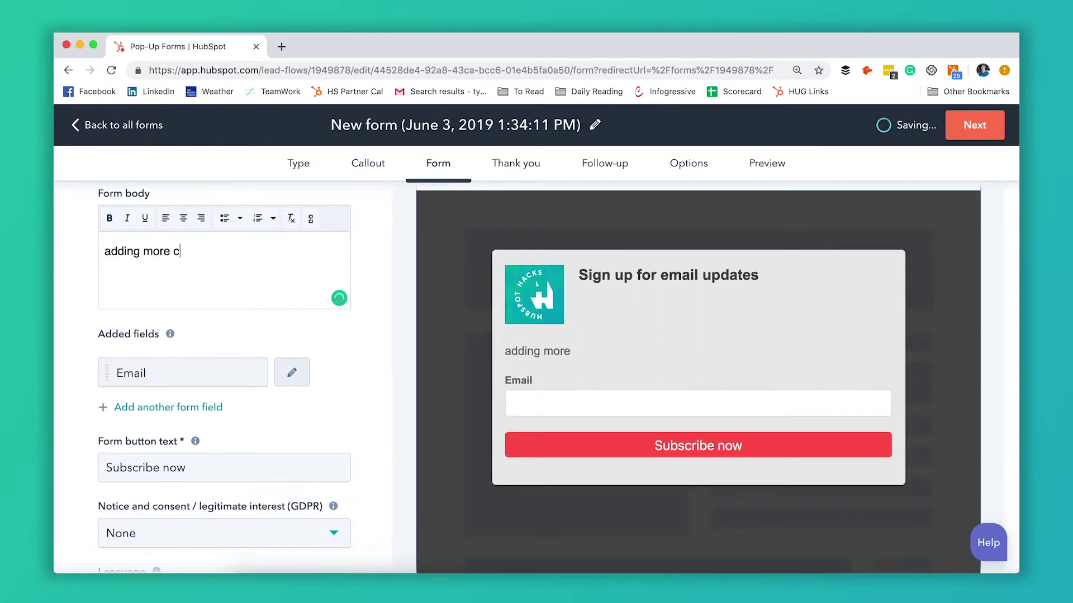
type("opy")
Step: Add a First Name field and place it above Email
scroll(337, 385, "down", 4)
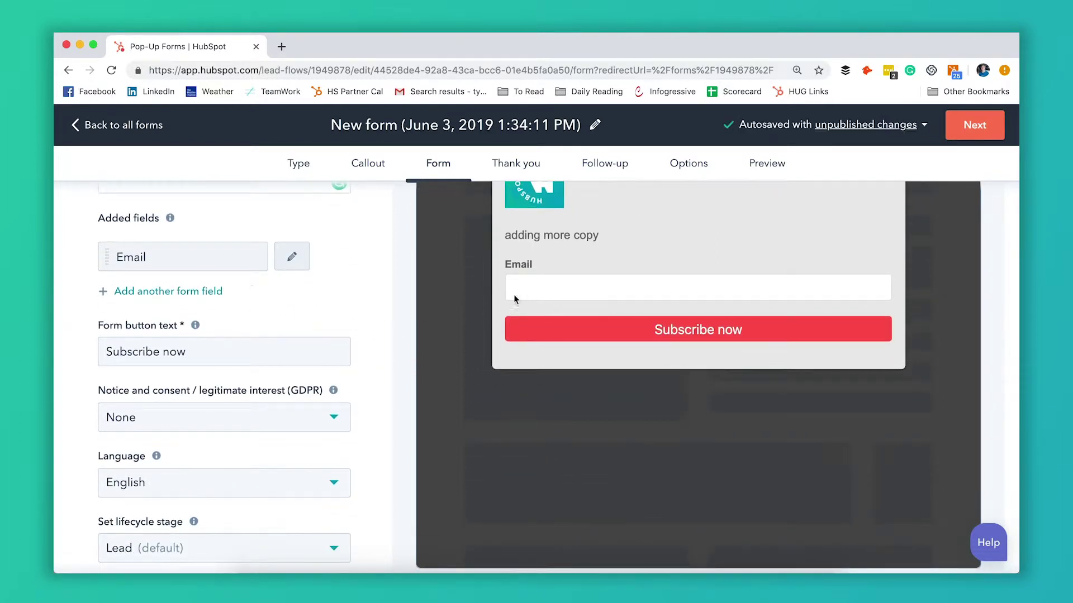
left_click(220, 292)
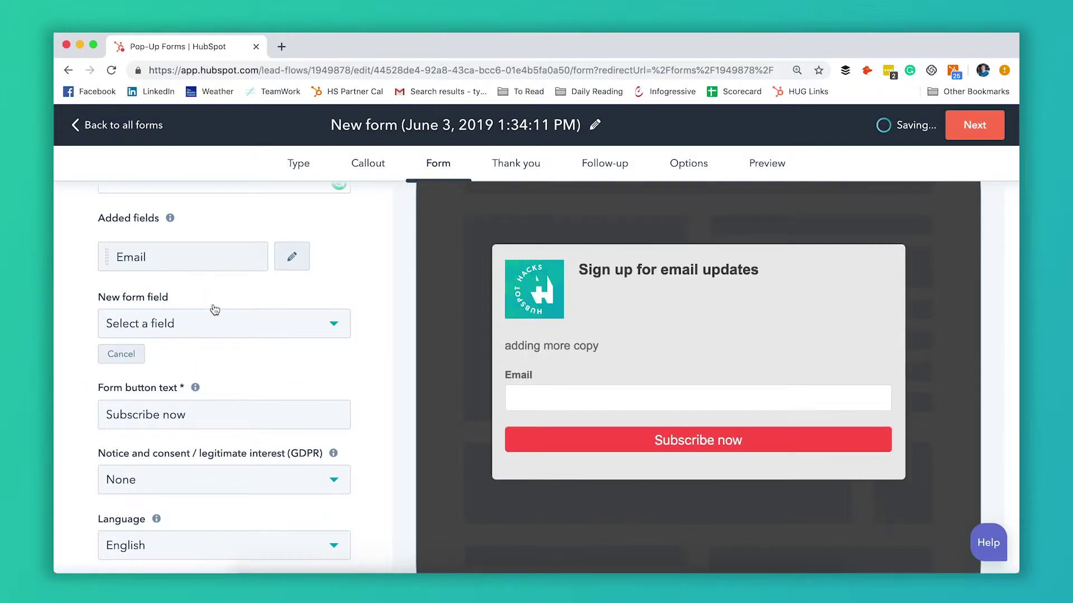
left_click(207, 326)
type("first name")
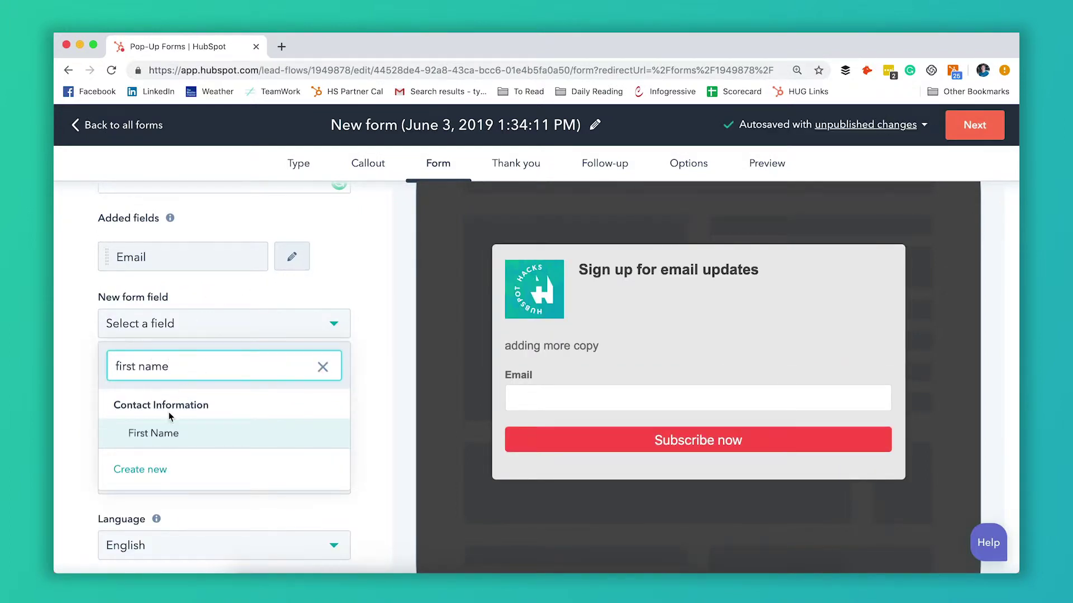
left_click(161, 434)
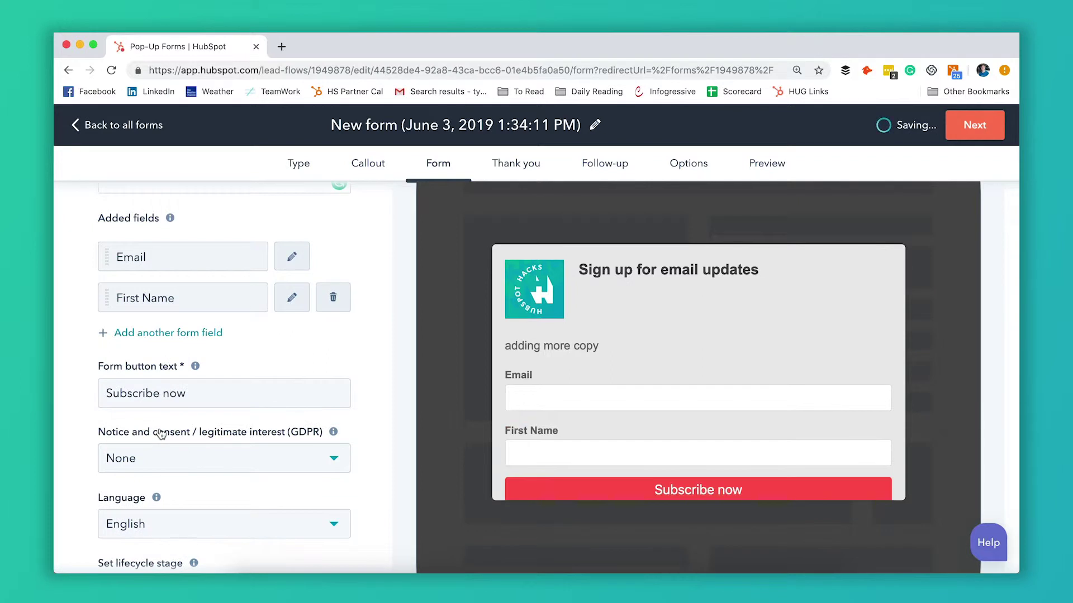
scroll(568, 424, "down", 2)
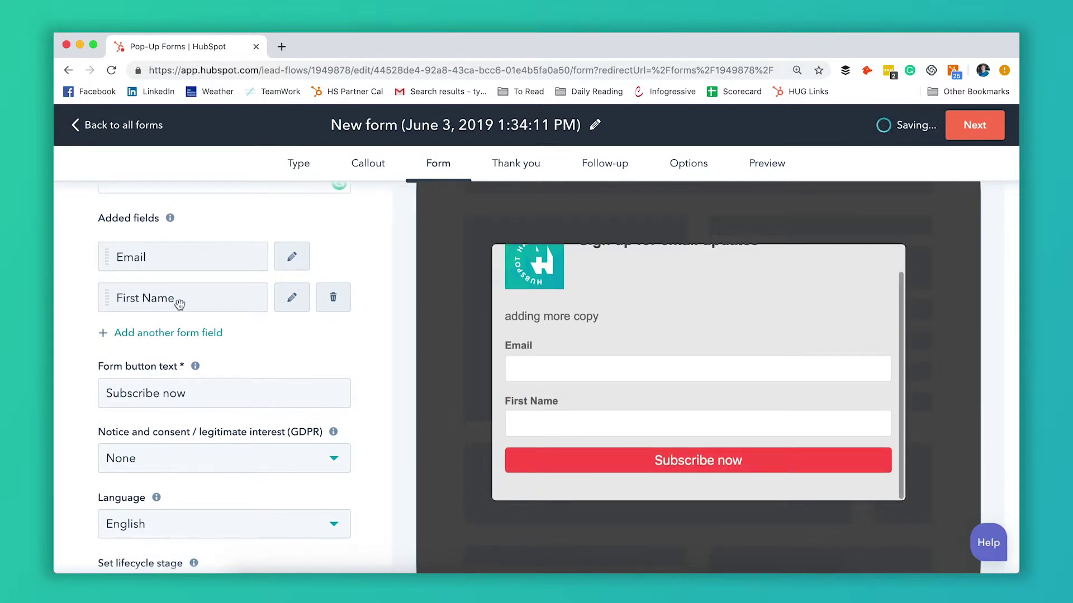
mouse_move(109, 302)
left_mouse_down()
mouse_move(112, 244)
mouse_move(107, 318)
left_mouse_up()
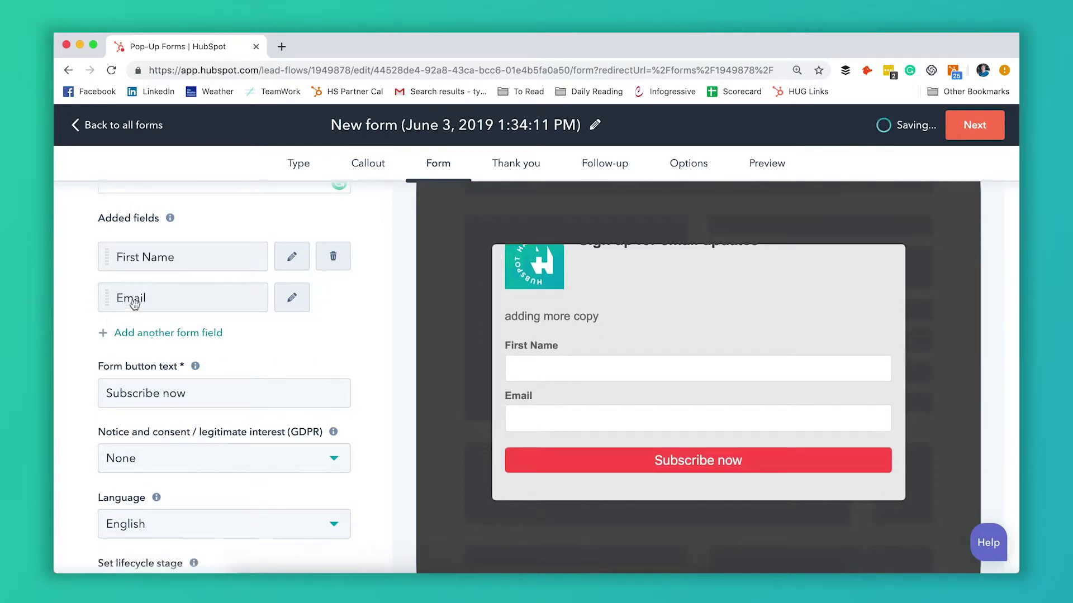
Step: Change the form button text from 'Subscribe now' to 'sign up'
scroll(203, 322, "down", 2)
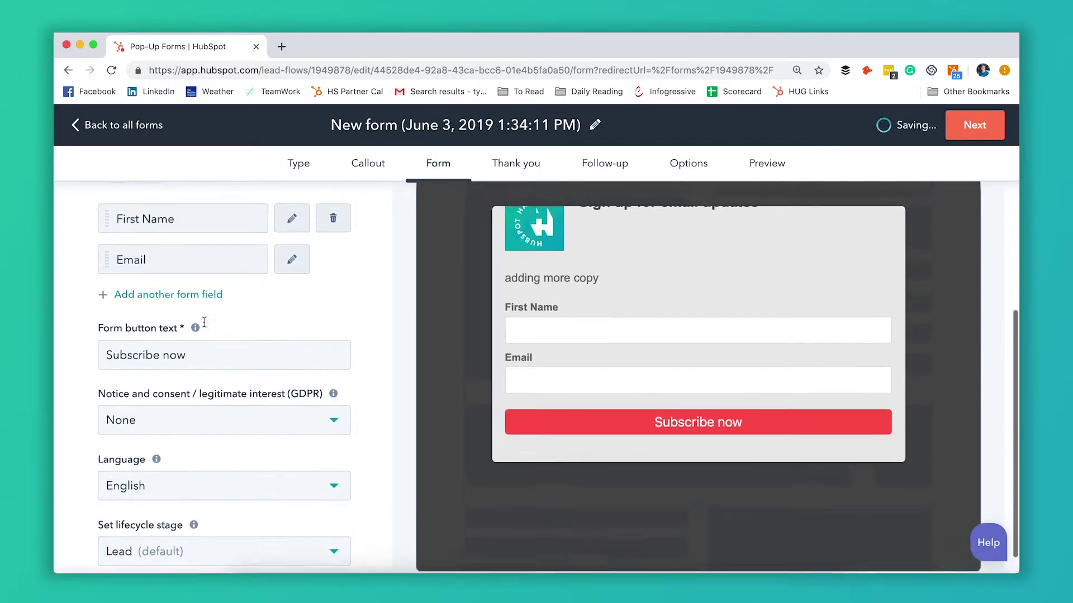
scroll(203, 319, "up", 3)
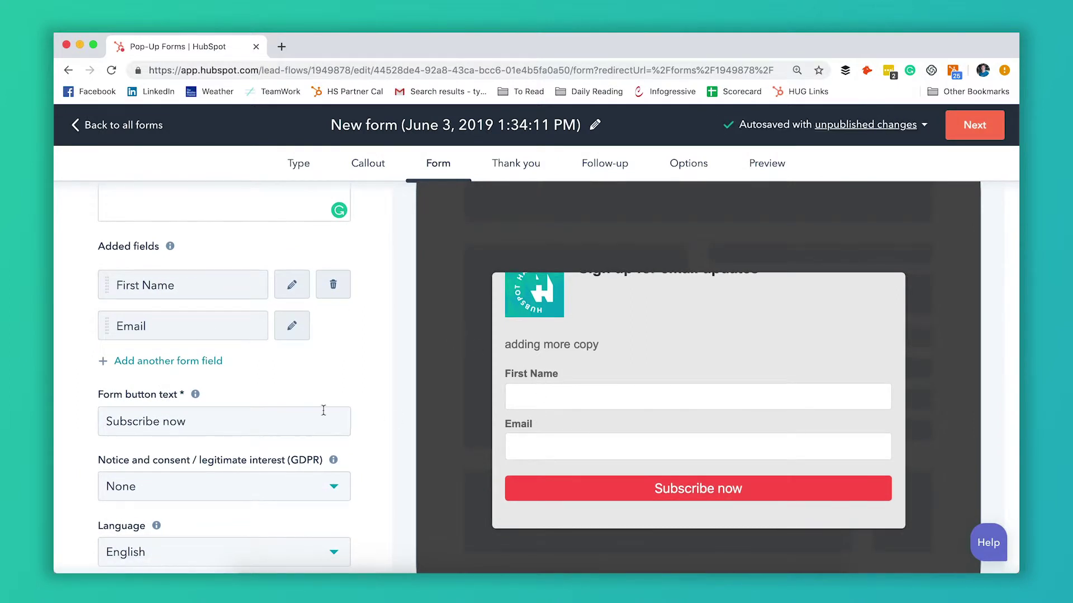
scroll(285, 405, "down", 2)
left_click(217, 331)
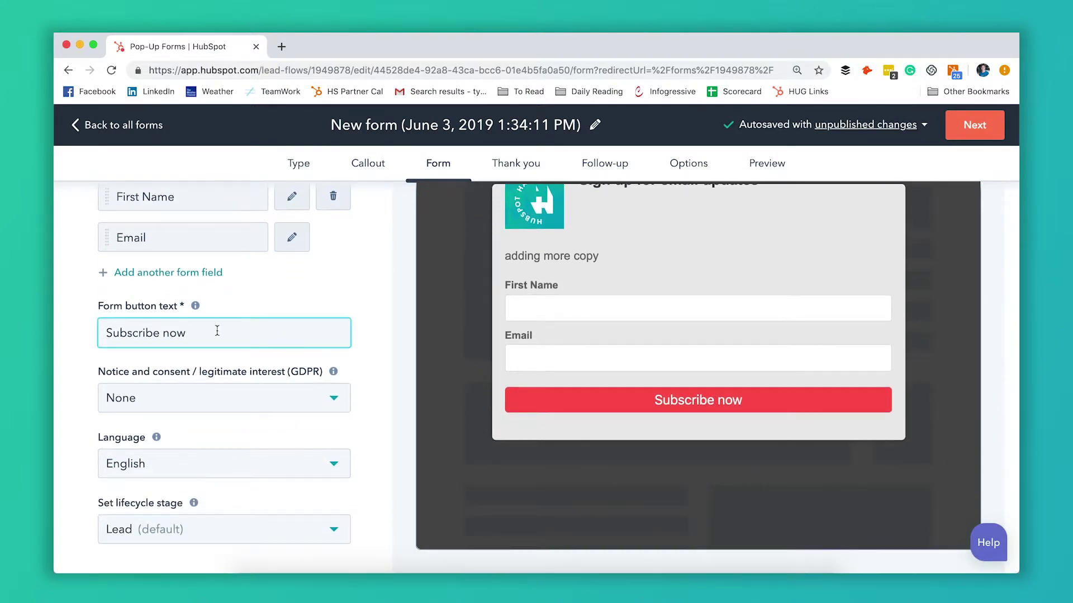
key("alt+shift+Left")
key("alt+shift+Left")
type("sign up")
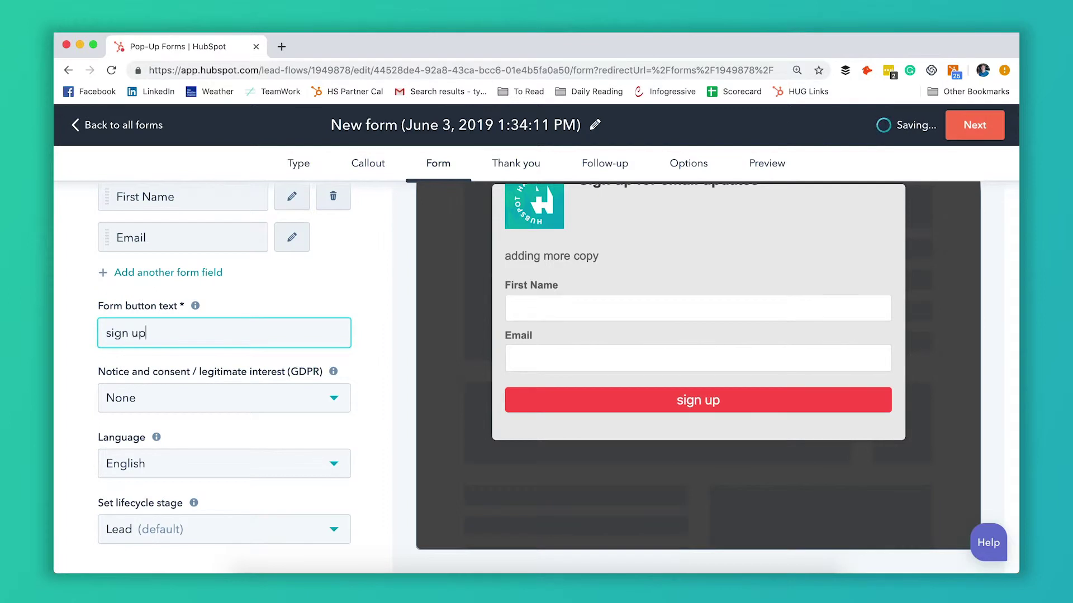
Step: Leave the GDPR consent option set to None
scroll(222, 358, "down", 1)
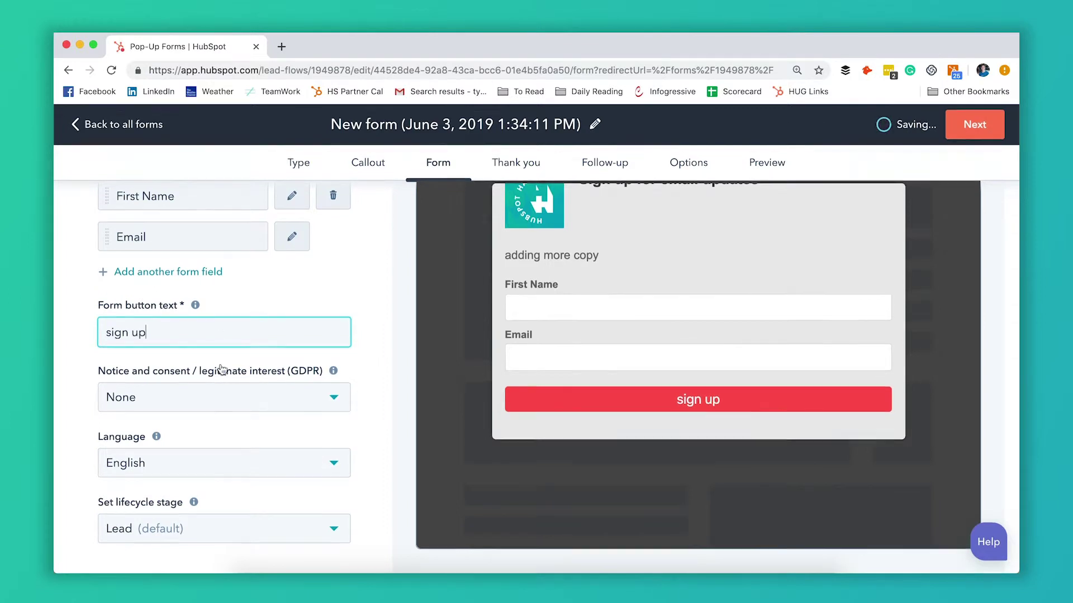
left_click(316, 392)
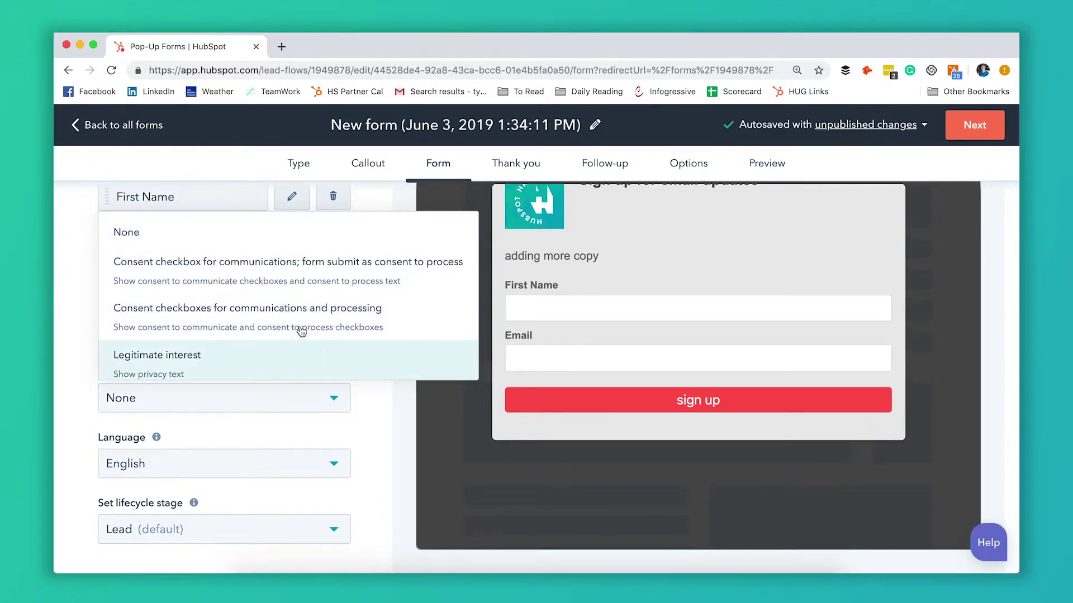
left_click(81, 371)
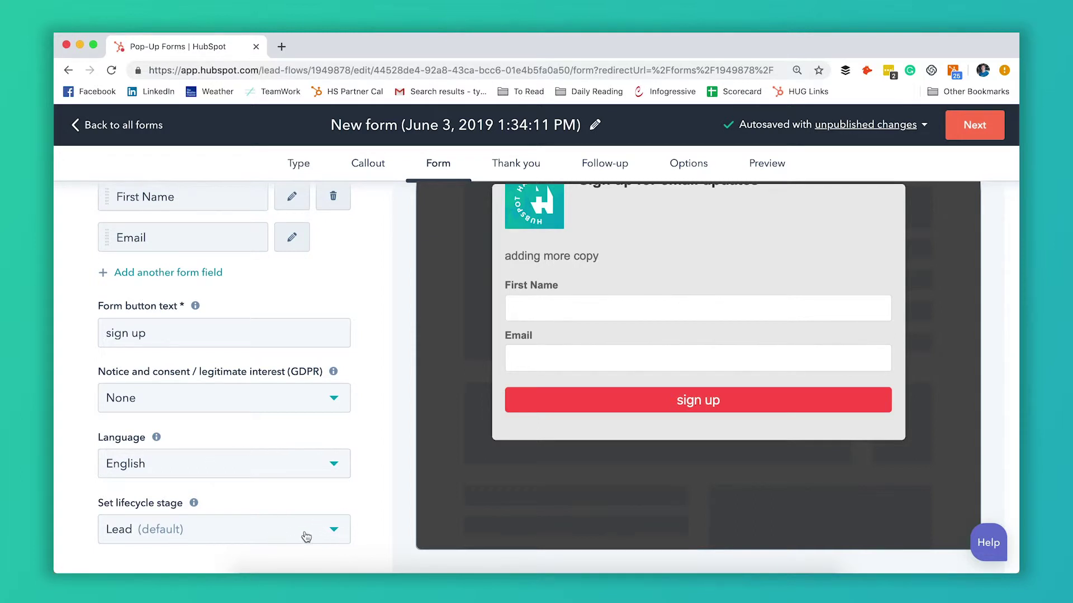
scroll(319, 450, "up", 5)
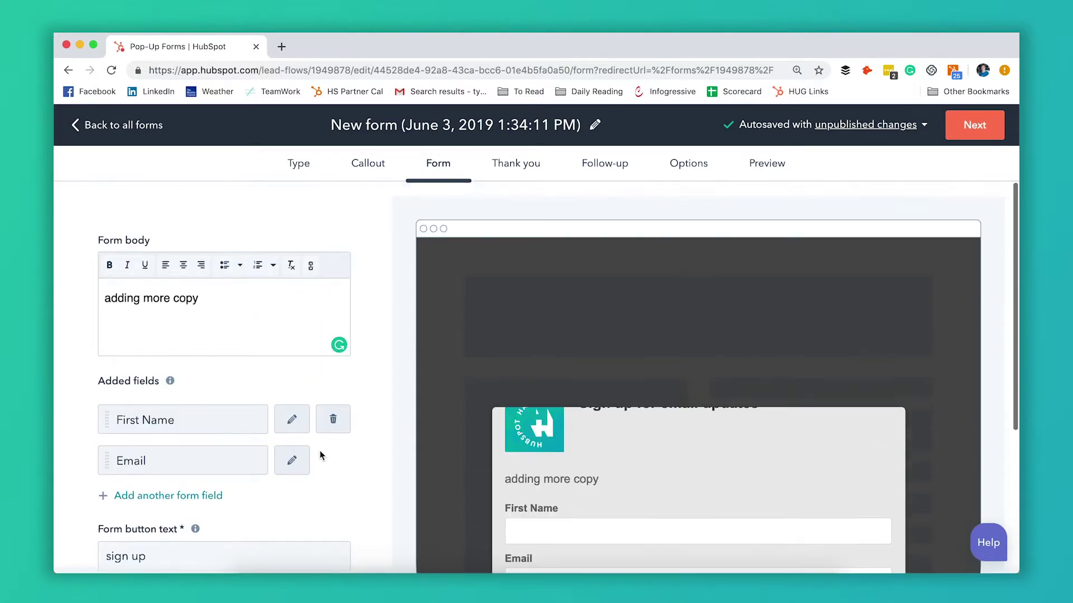
left_click(974, 125)
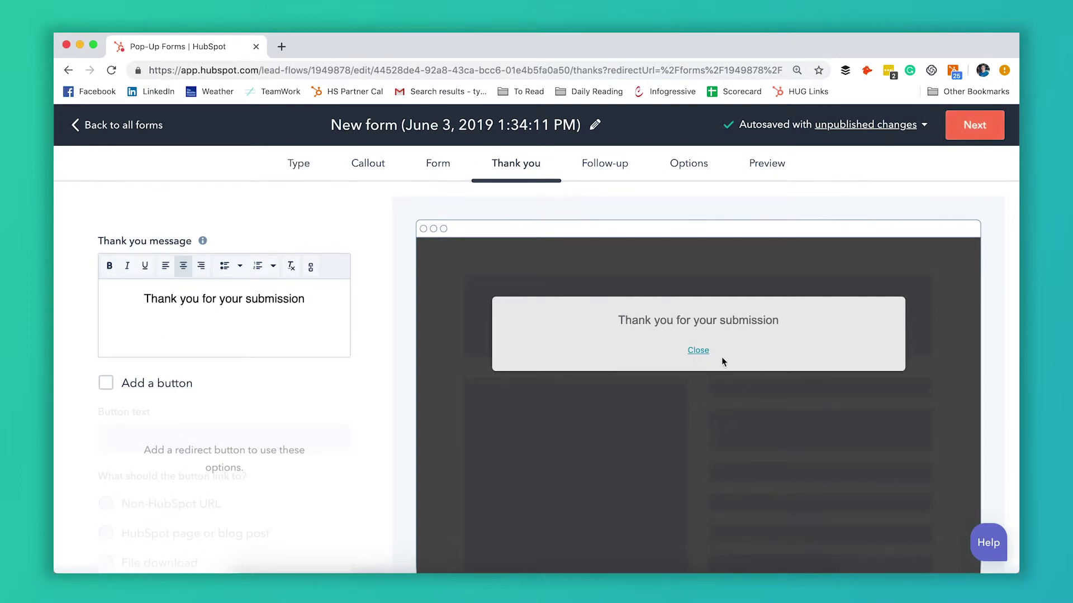
Step: Add a button to the thank-you message labelled 'read more'
scroll(334, 383, "down", 2)
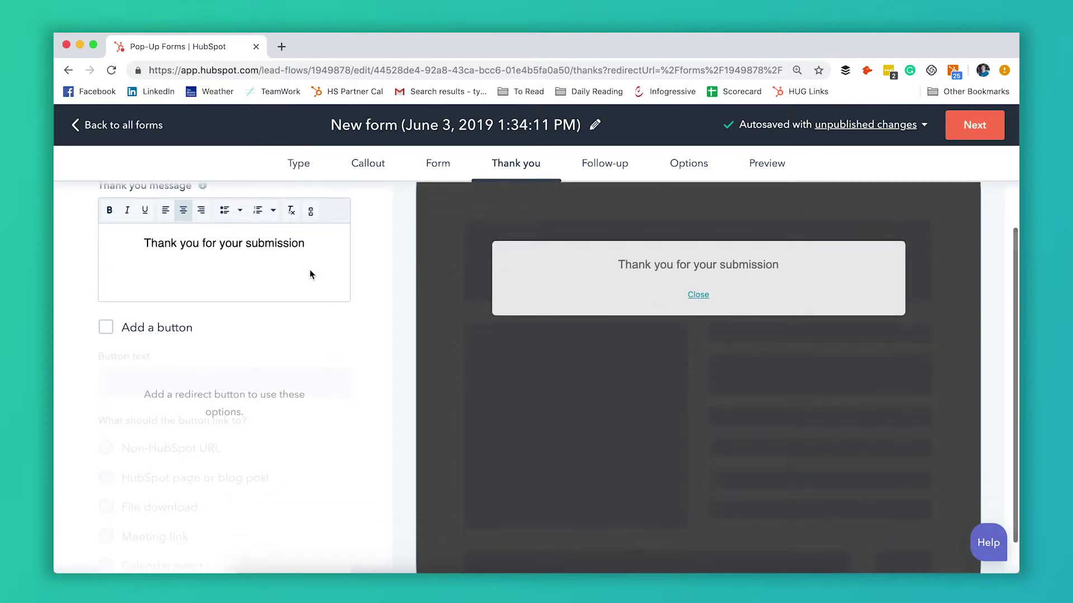
scroll(307, 270, "up", 2)
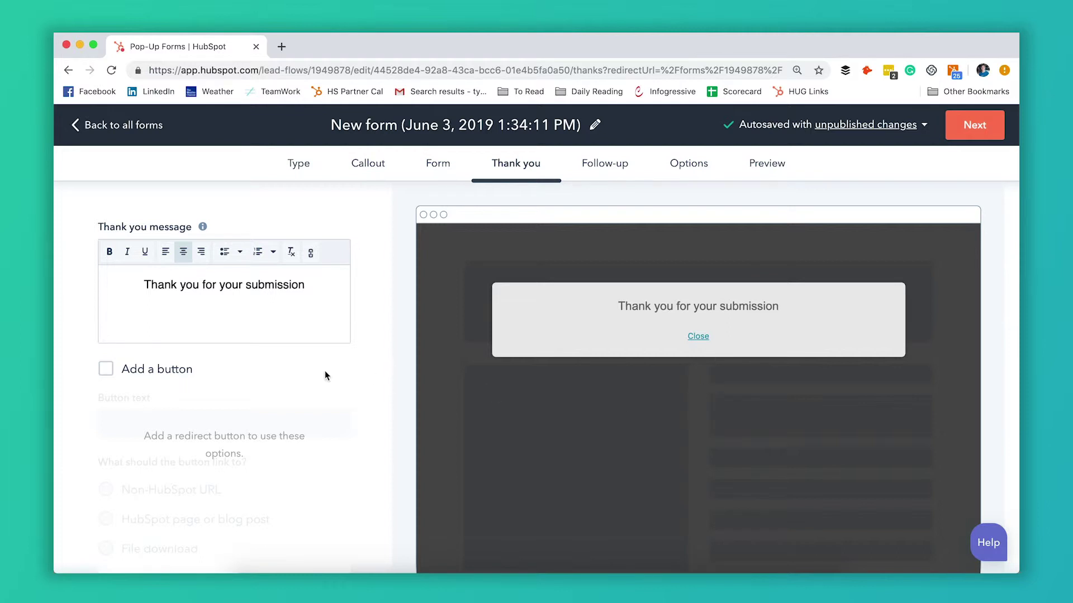
scroll(211, 382, "down", 2)
left_click(106, 315)
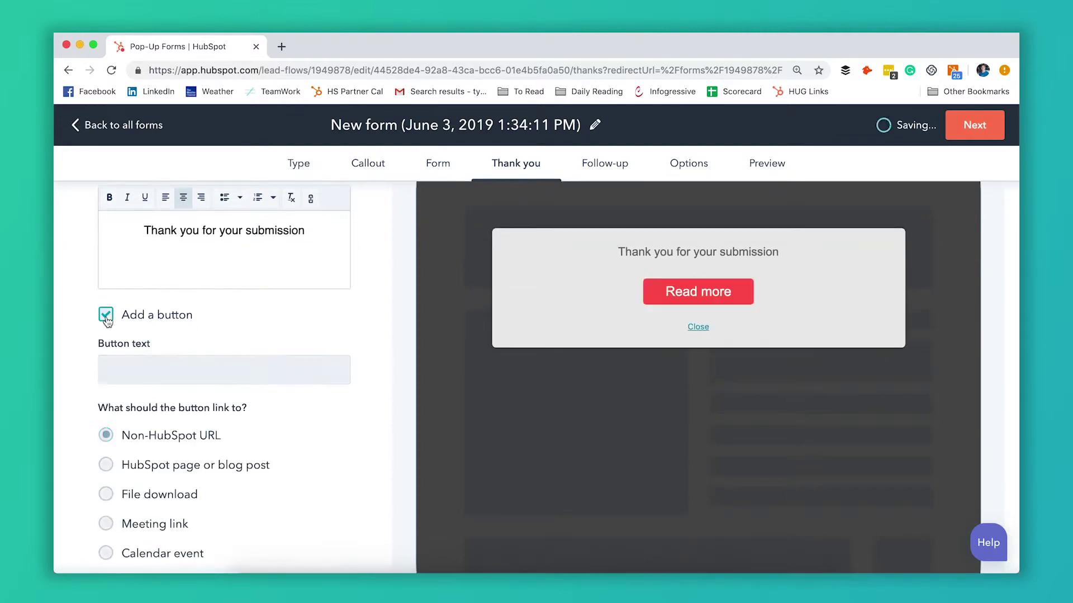
scroll(203, 323, "down", 3)
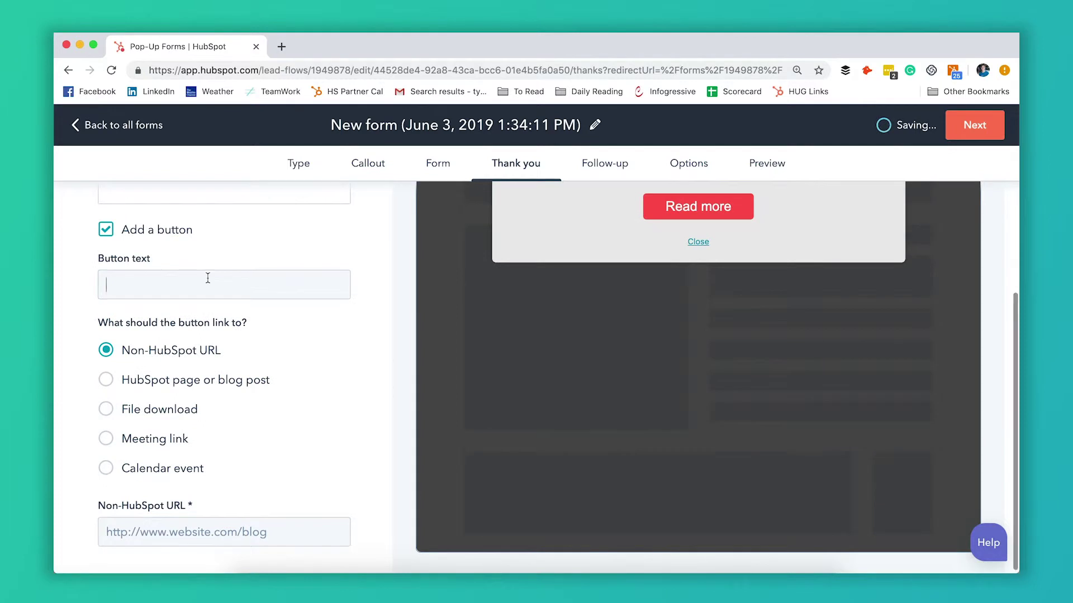
left_click(207, 278)
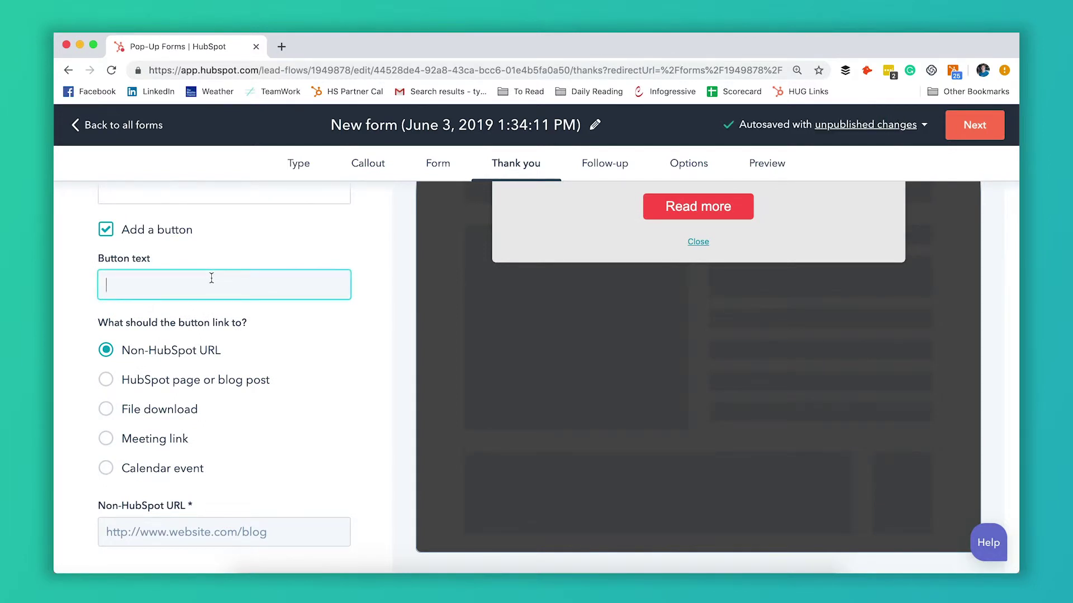
scroll(233, 292, "up", 2)
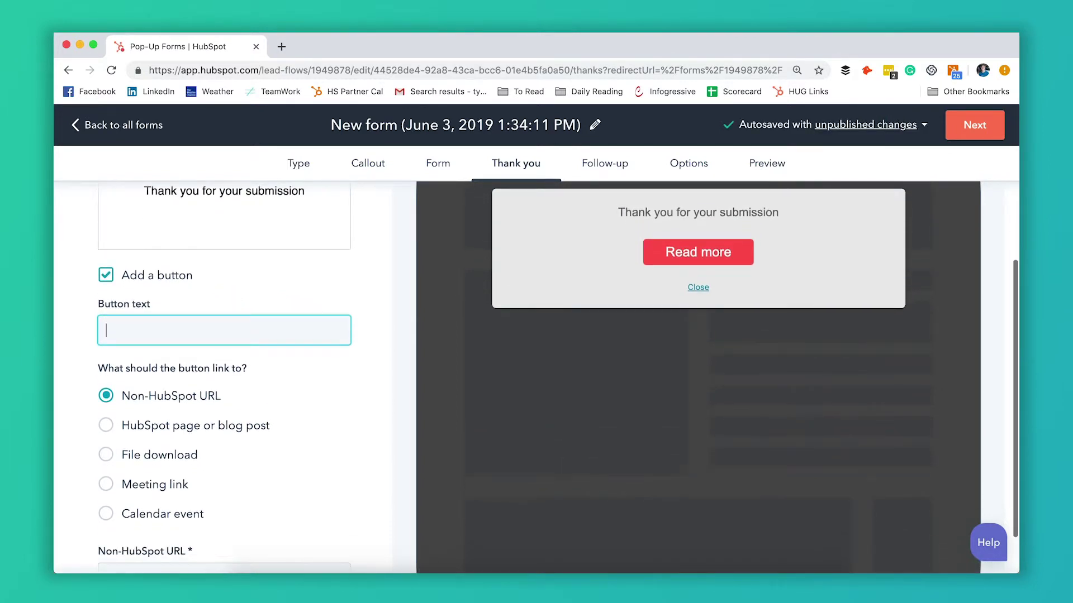
type("read more")
Step: Link the button to the first HubSpot blog post, '10 Essential Things You Need to…'
scroll(296, 357, "down", 1)
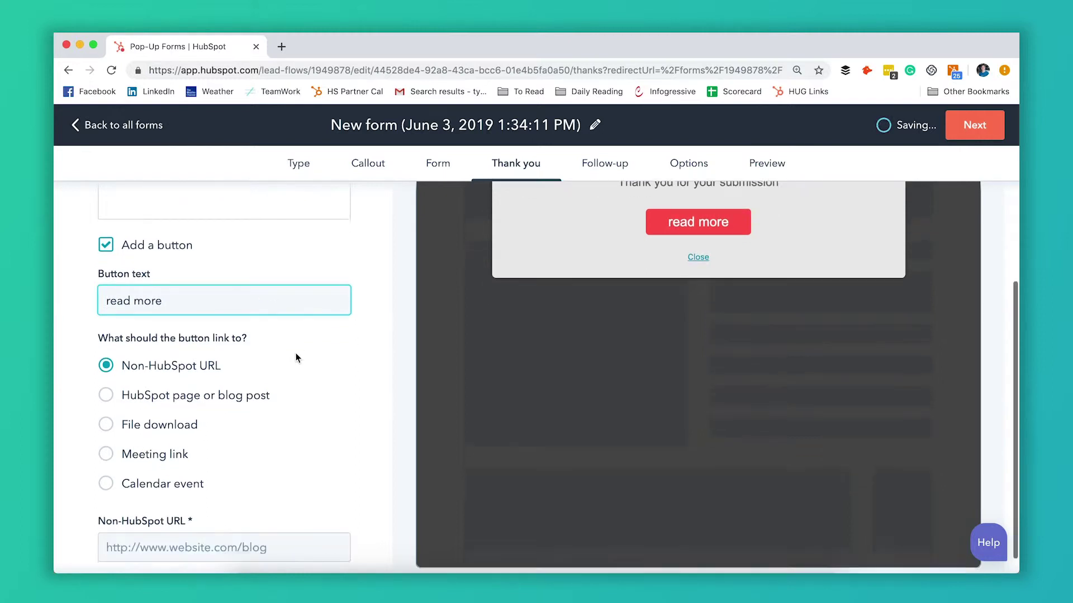
scroll(296, 358, "down", 1)
left_click(252, 388)
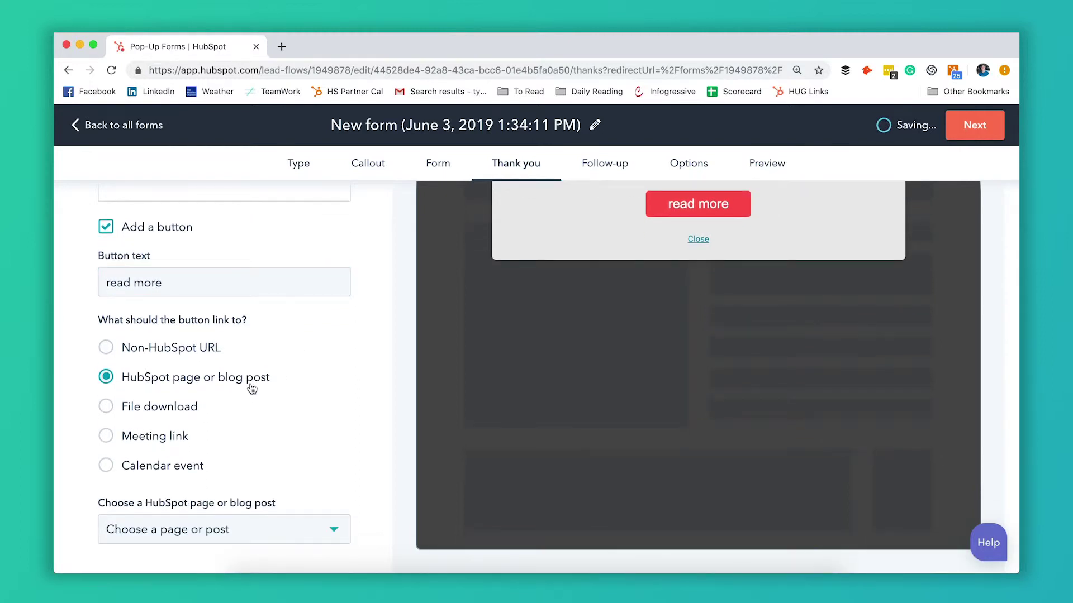
left_click(221, 531)
left_click(223, 392)
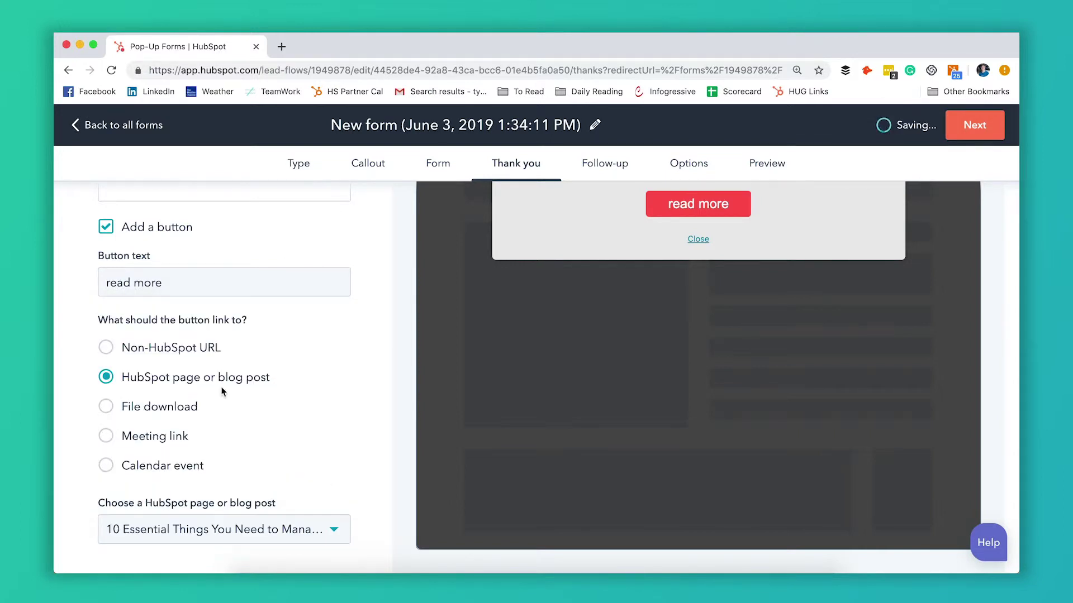
scroll(311, 400, "up", 3)
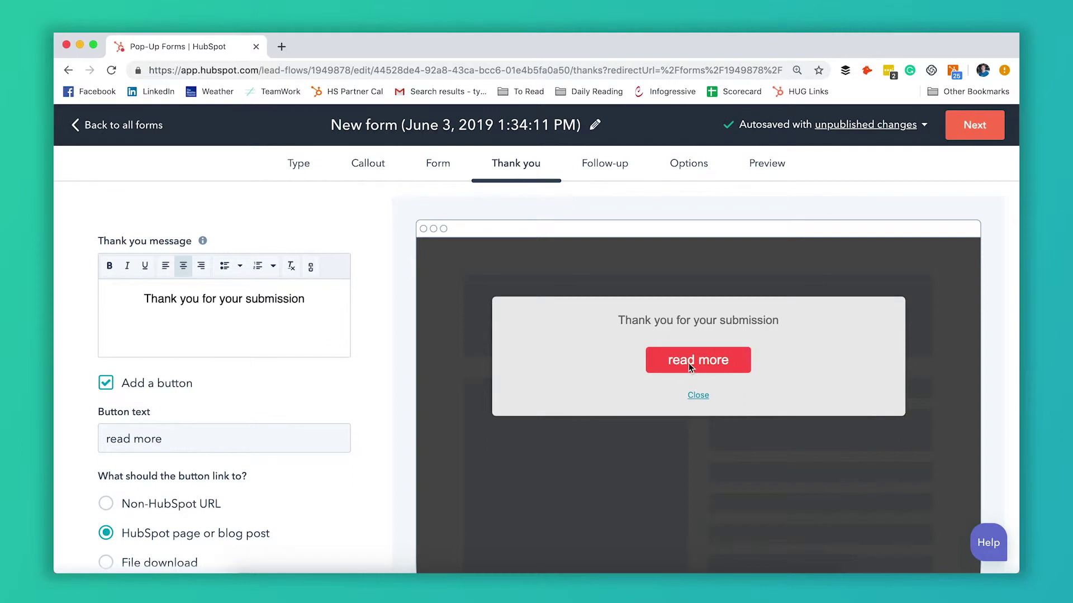
scroll(374, 413, "down", 3)
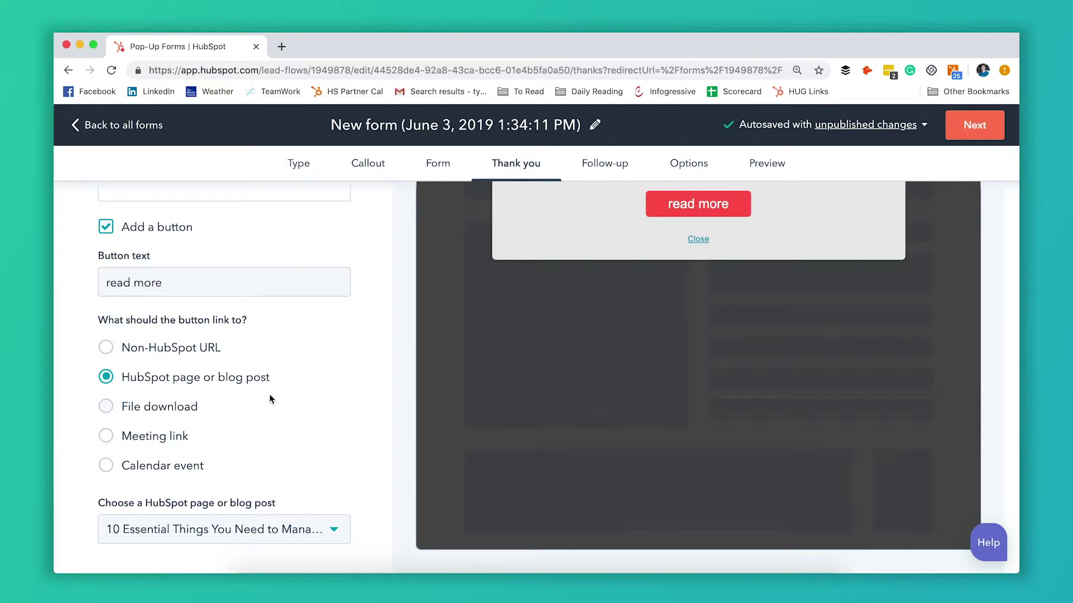
scroll(305, 373, "up", 3)
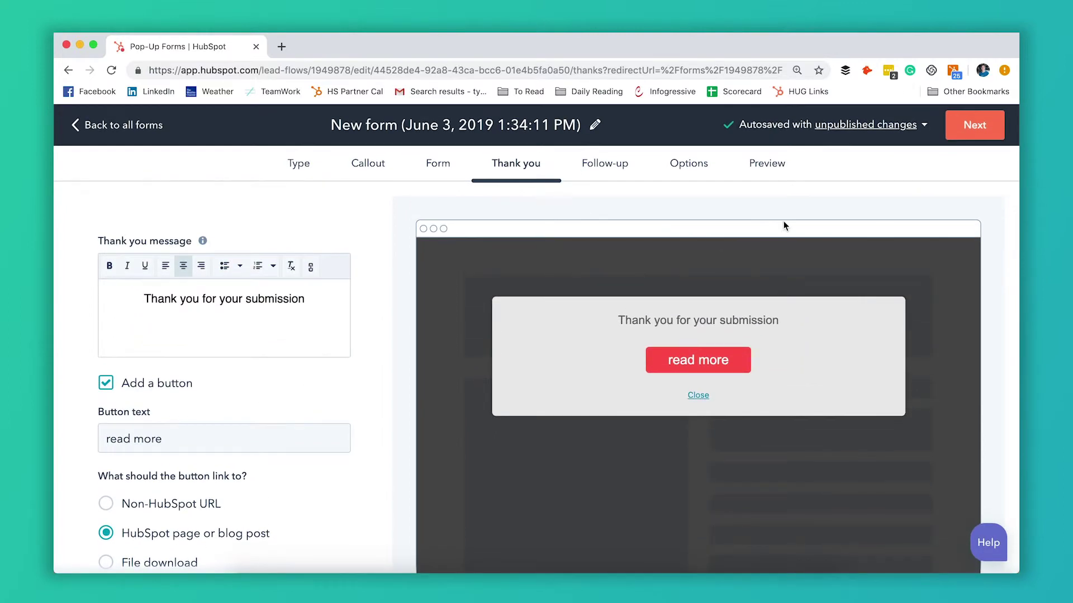
Step: Create Follow-up email 1 with the subject 'thank you'
left_click(980, 133)
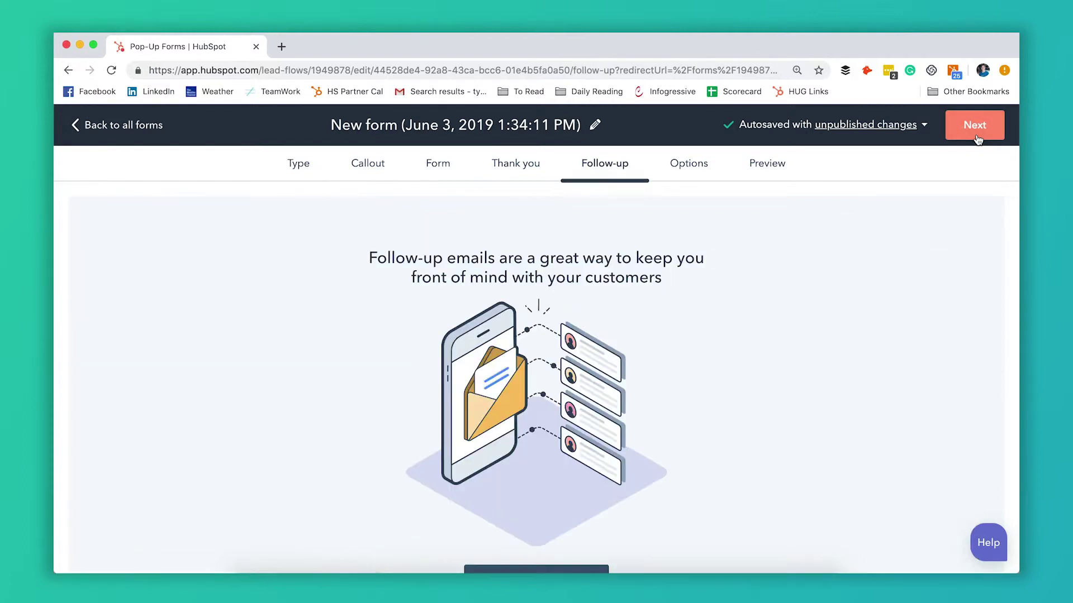
scroll(840, 303, "down", 2)
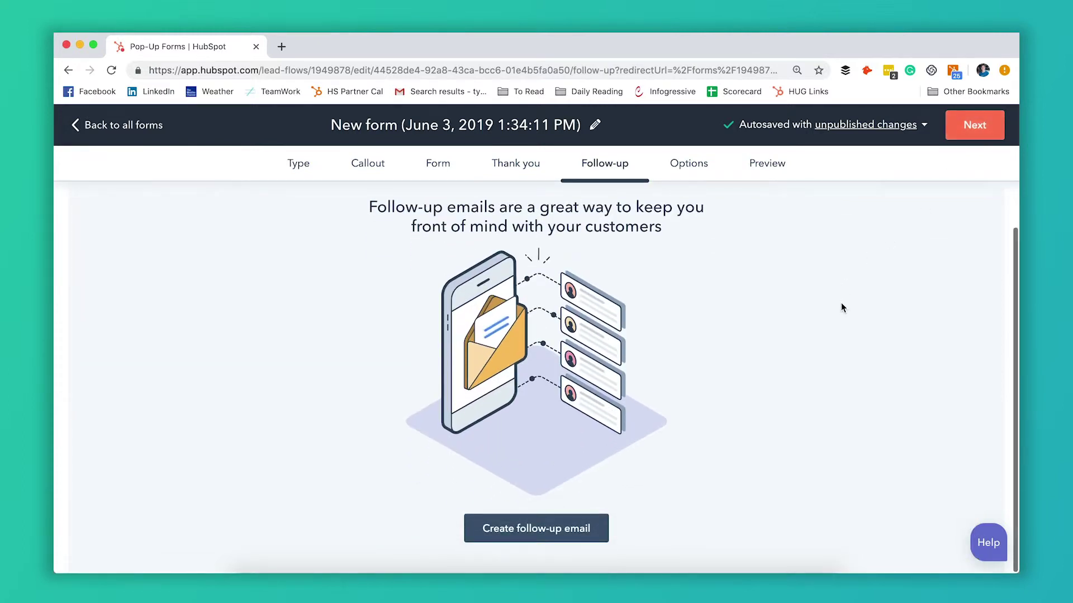
scroll(840, 302, "up", 2)
scroll(840, 303, "down", 2)
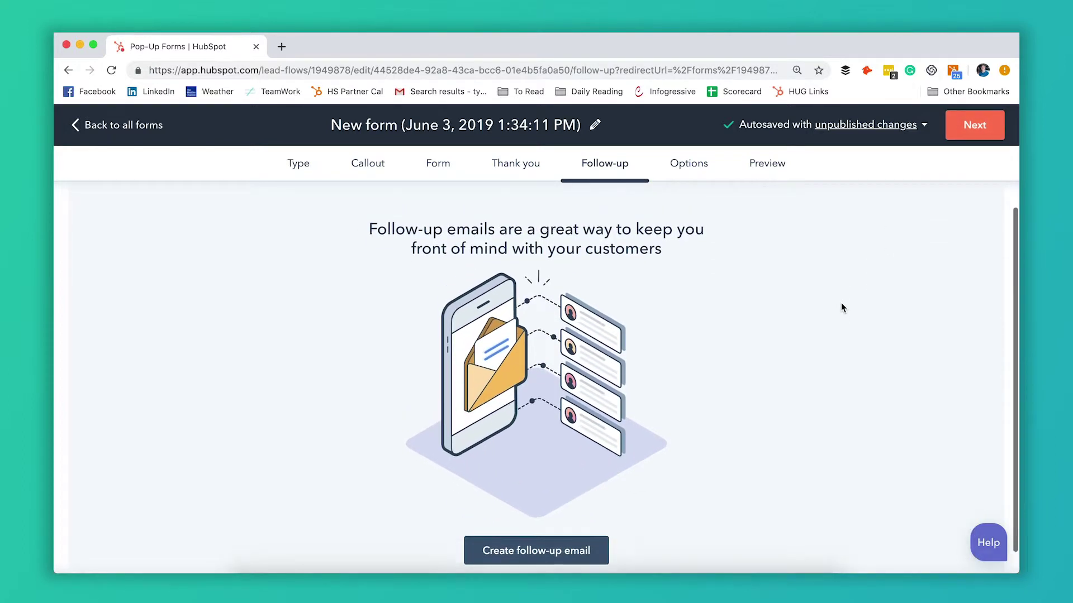
scroll(840, 303, "up", 2)
scroll(840, 303, "down", 2)
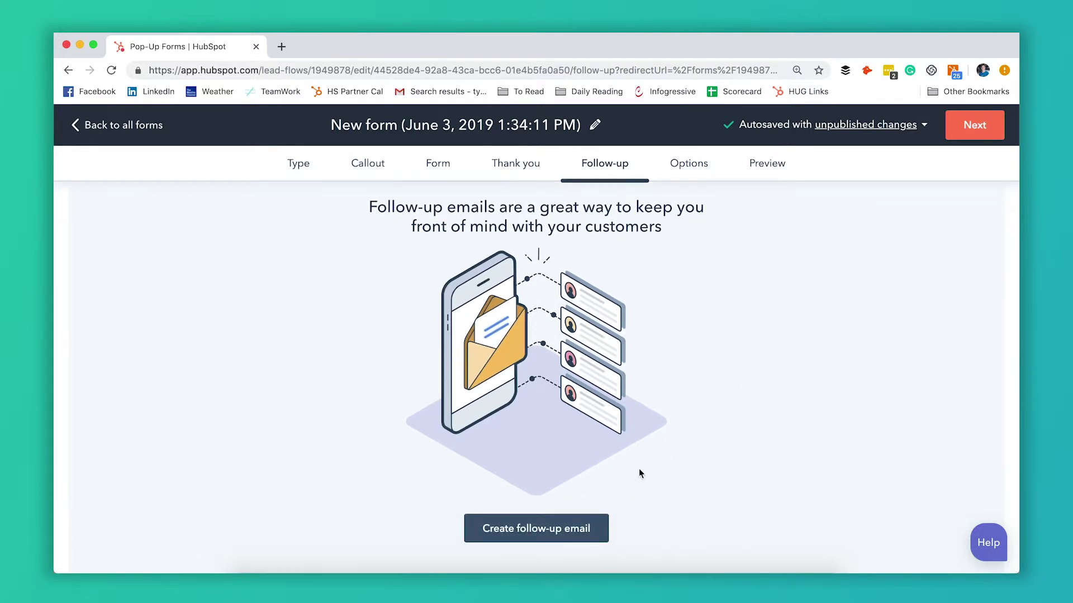
scroll(676, 410, "up", 1)
scroll(676, 411, "down", 1)
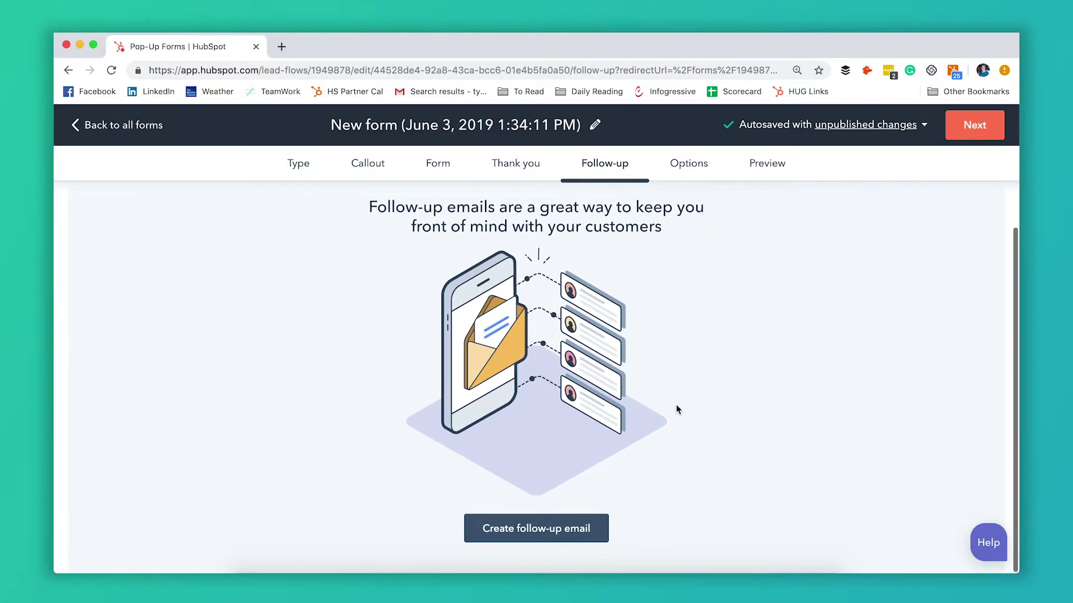
left_click(572, 532)
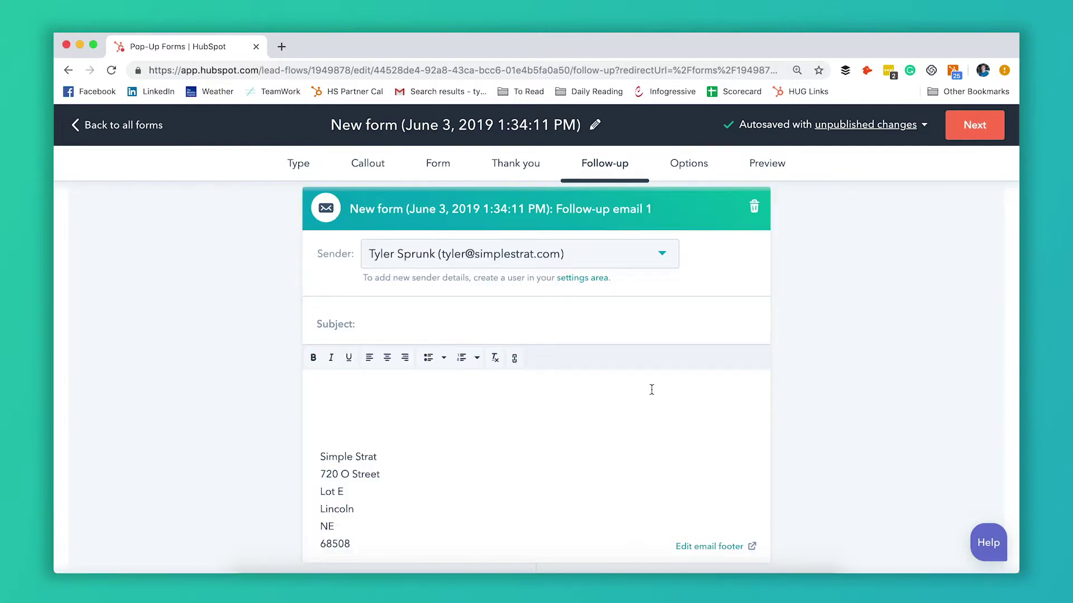
scroll(651, 390, "down", 2)
scroll(651, 390, "up", 4)
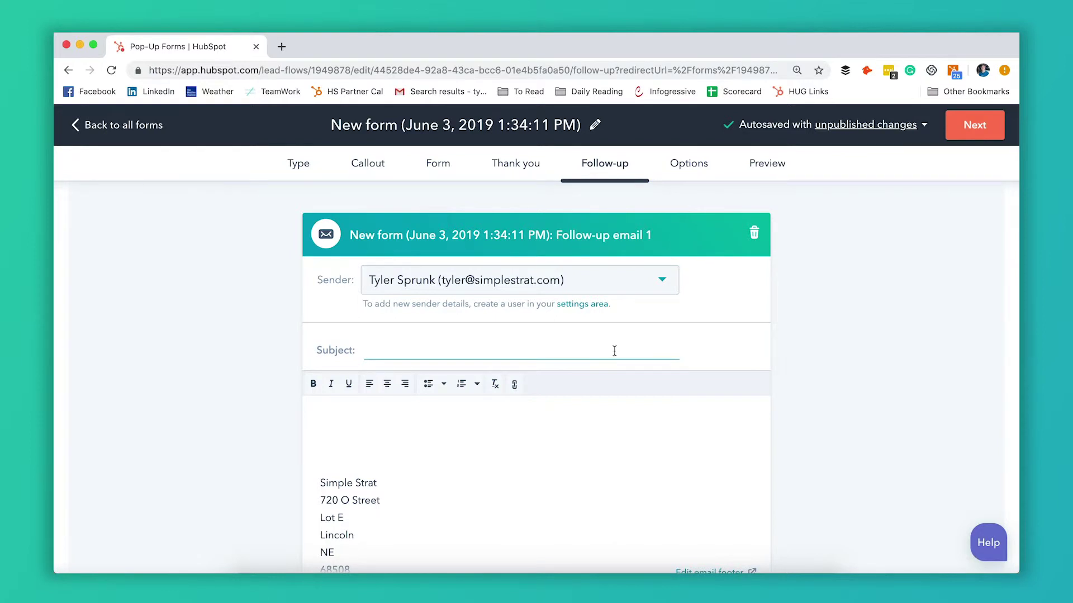
type("than")
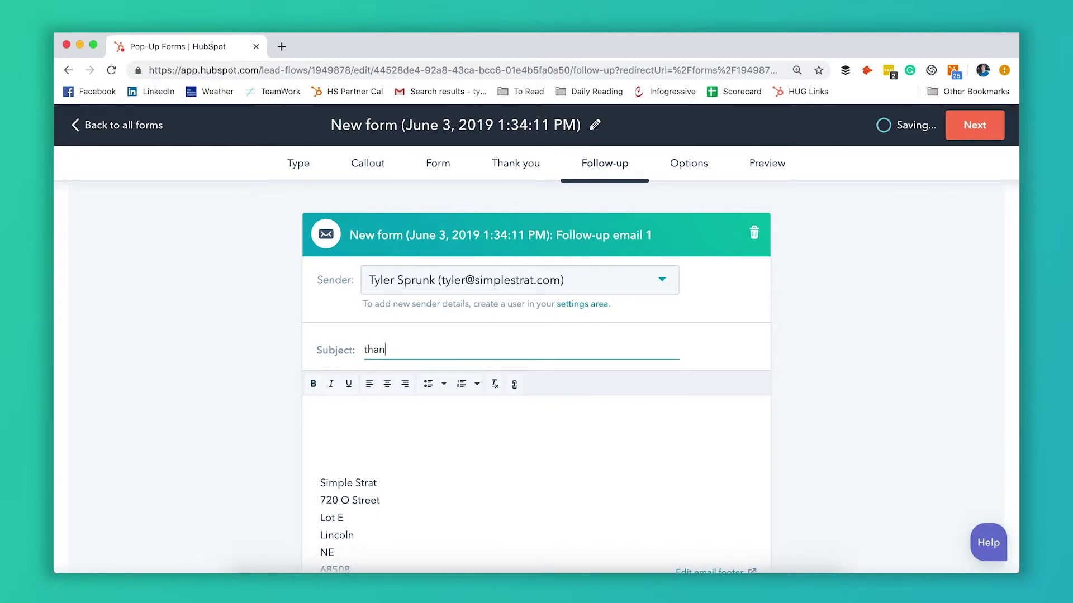
type("k you")
Step: Write 'thanks for filling out our form!' as the email body
left_click(555, 454)
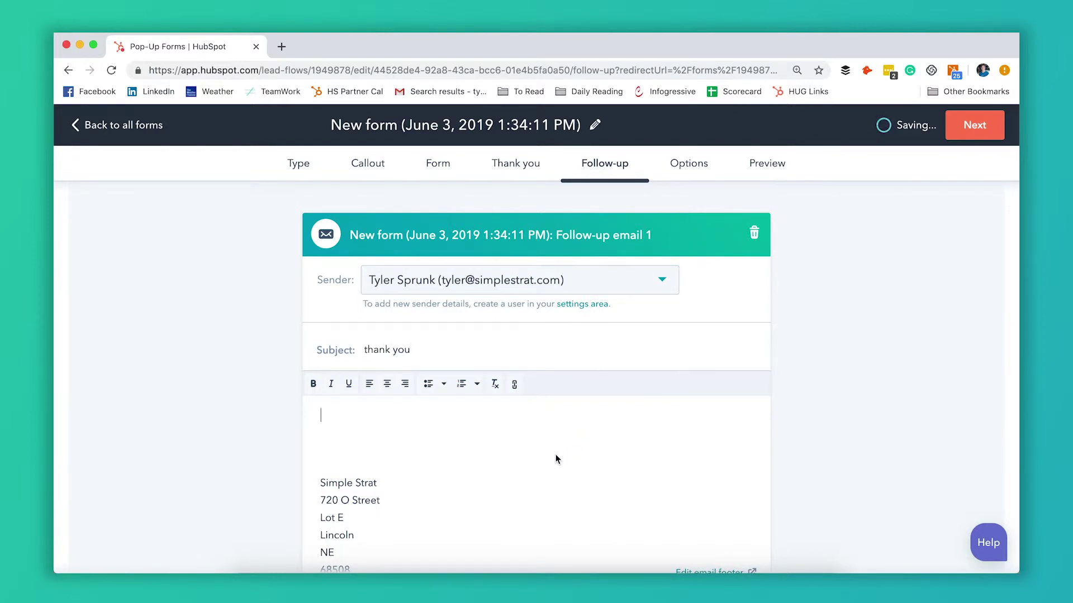
type("hank")
key("BackSpace")
type("thanks for filli")
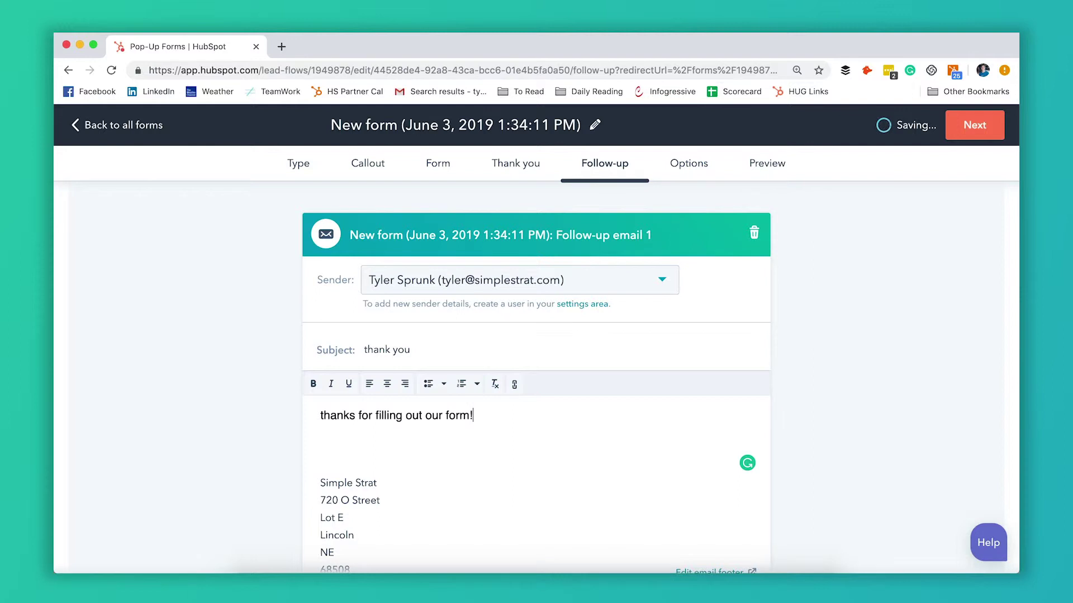
scroll(644, 454, "down", 3)
scroll(644, 454, "up", 4)
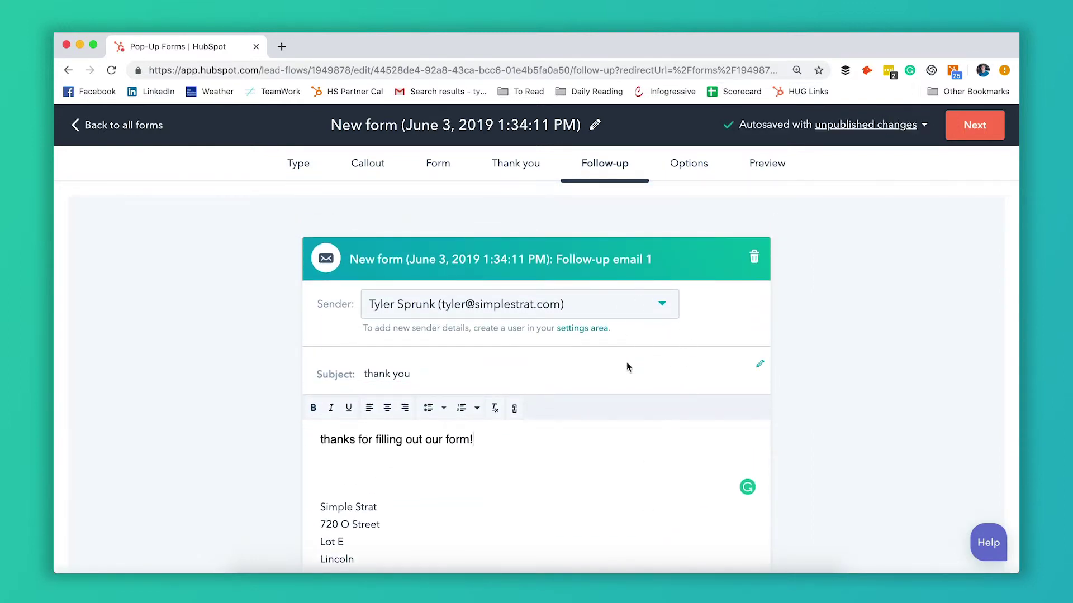
scroll(672, 357, "down", 2)
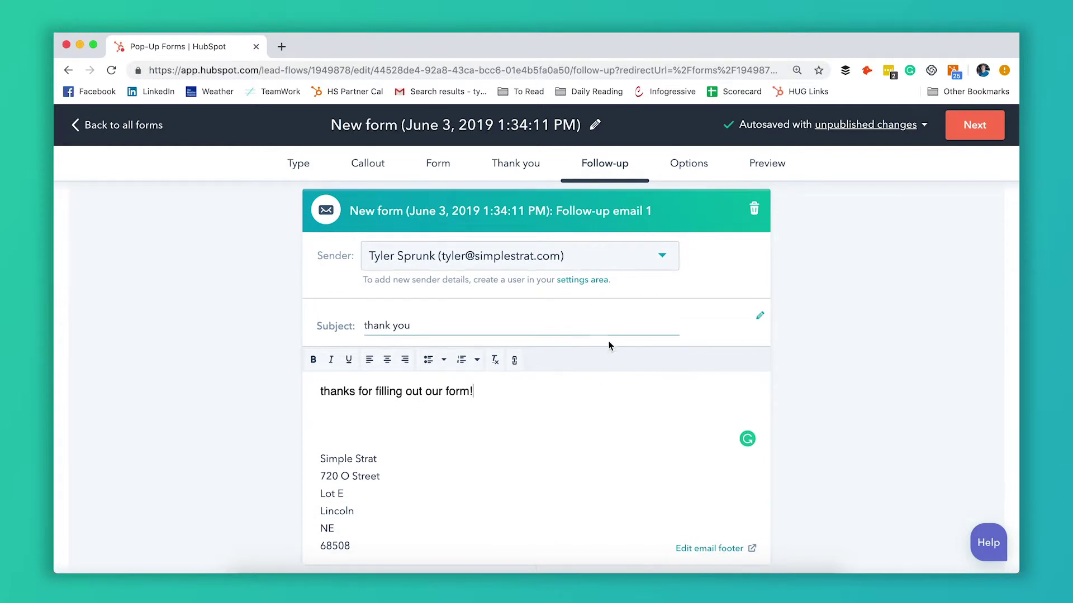
scroll(619, 371, "down", 5)
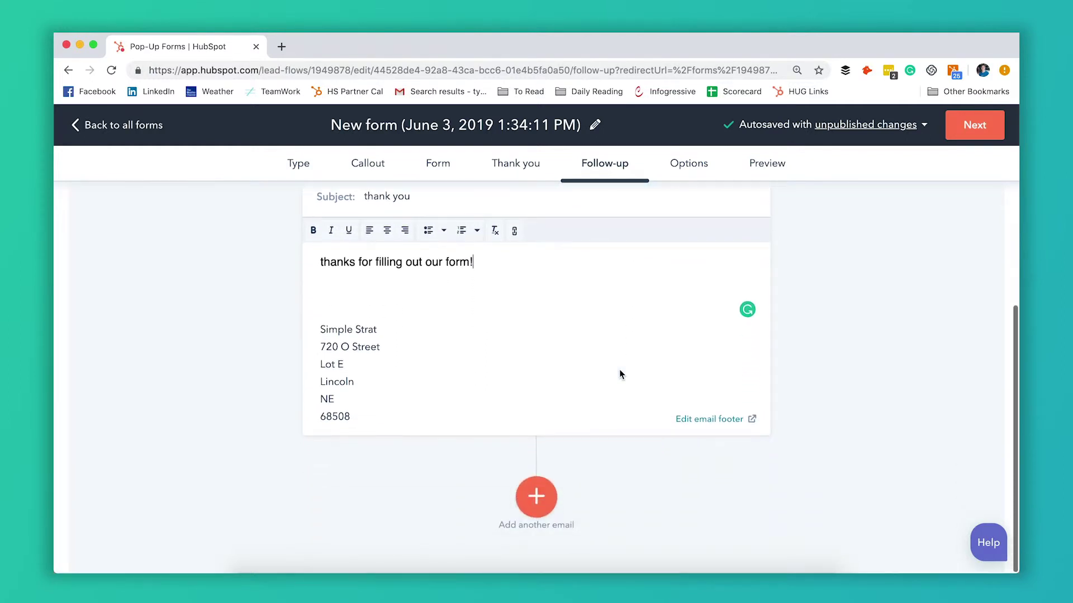
Step: Add a second follow-up email sent after a 2-day delay
left_click(547, 499)
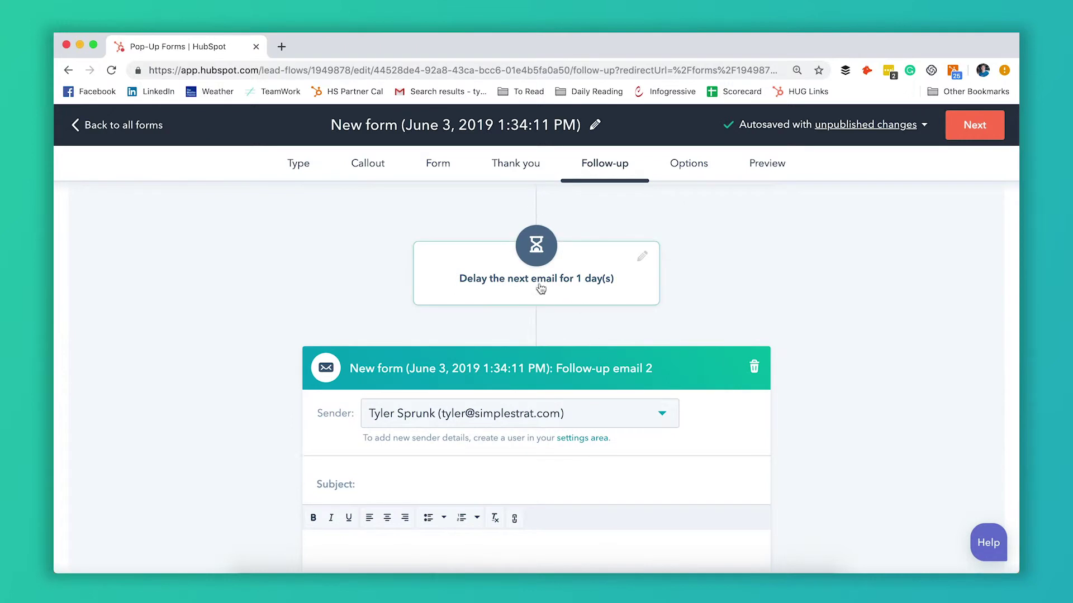
left_click(554, 286)
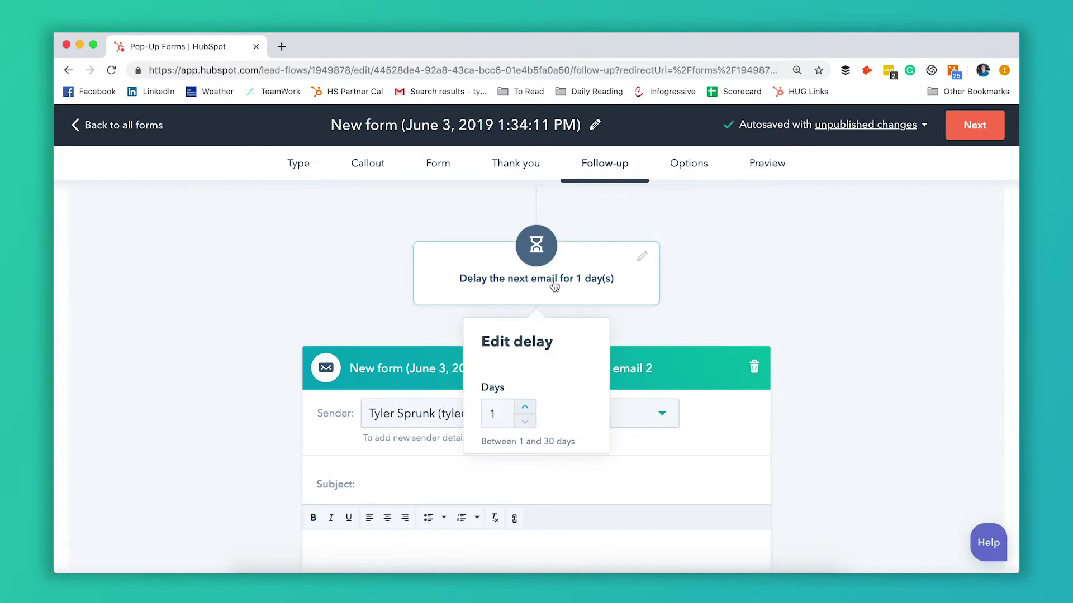
left_click(527, 412)
left_click(328, 327)
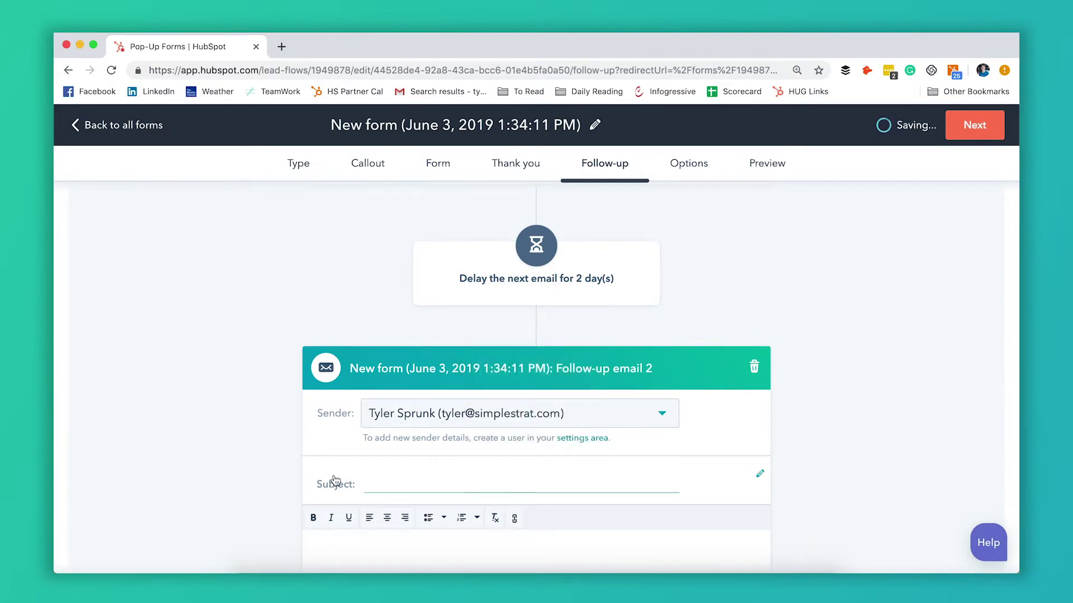
Step: Enter 'test' as the second email's subject and body
scroll(369, 467, "down", 3)
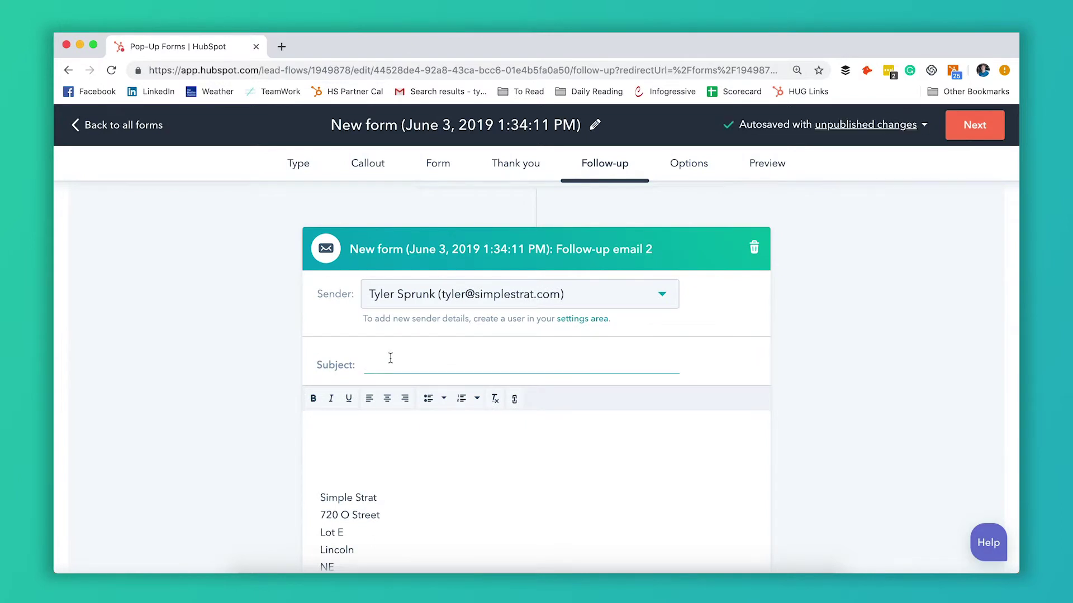
type("test")
left_click(355, 450)
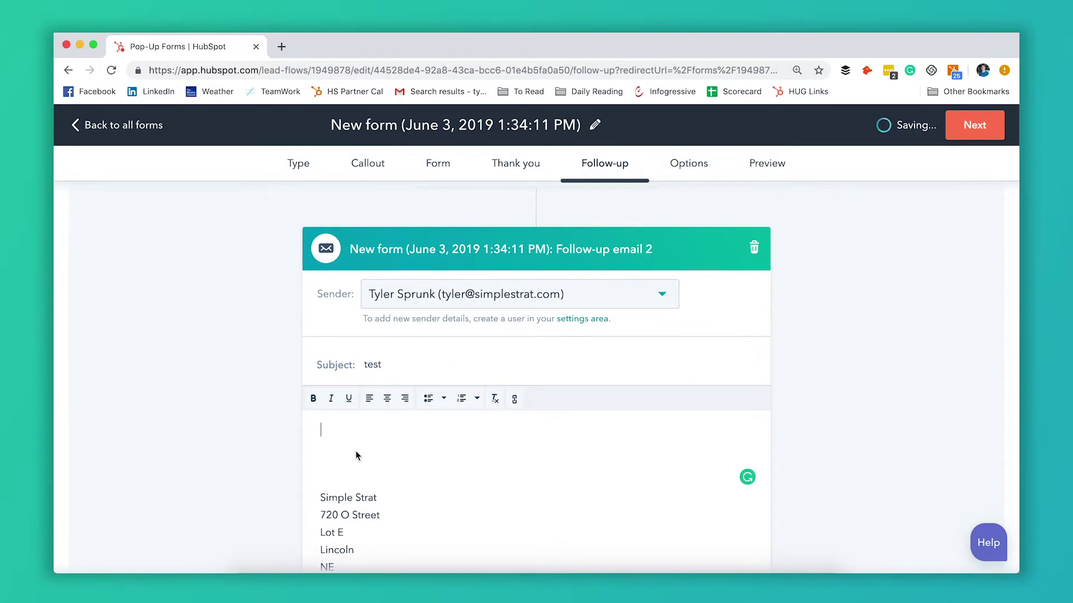
type("test")
scroll(249, 425, "up", 10)
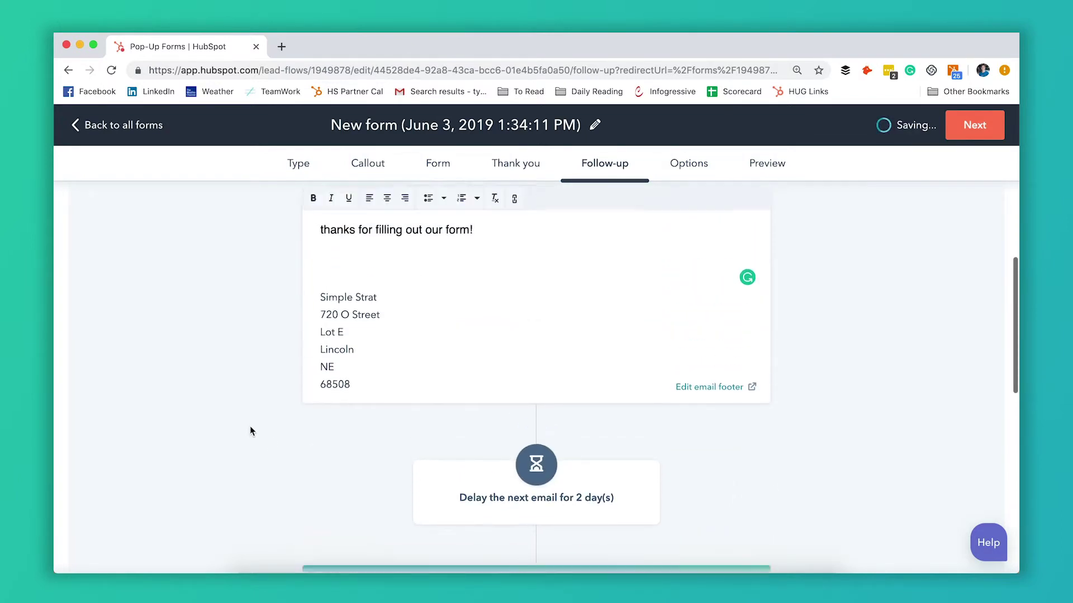
scroll(414, 316, "down", 6)
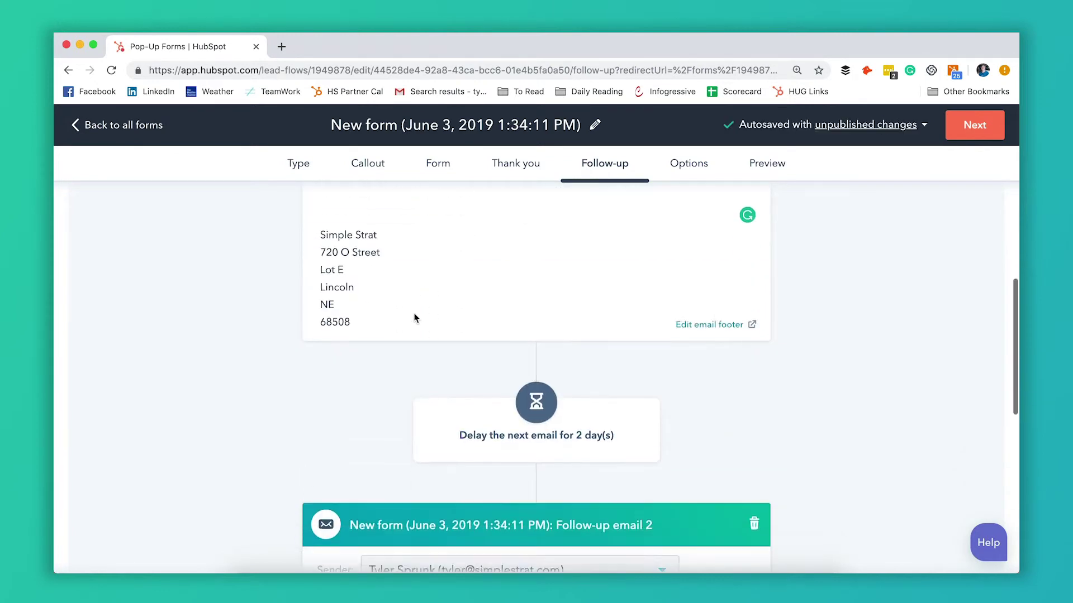
scroll(530, 269, "down", 3)
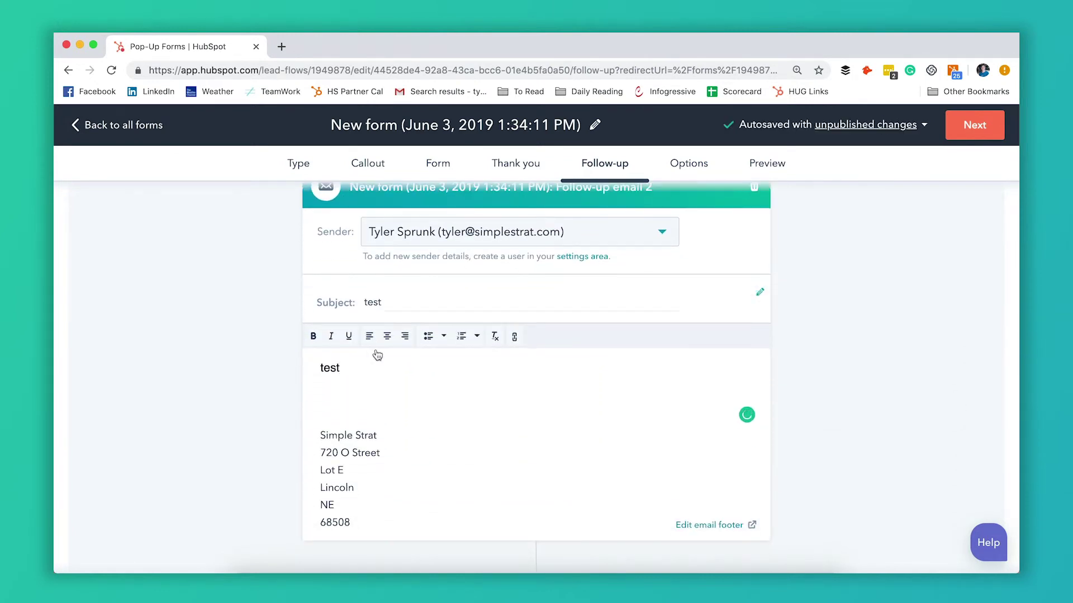
scroll(441, 367, "down", 2)
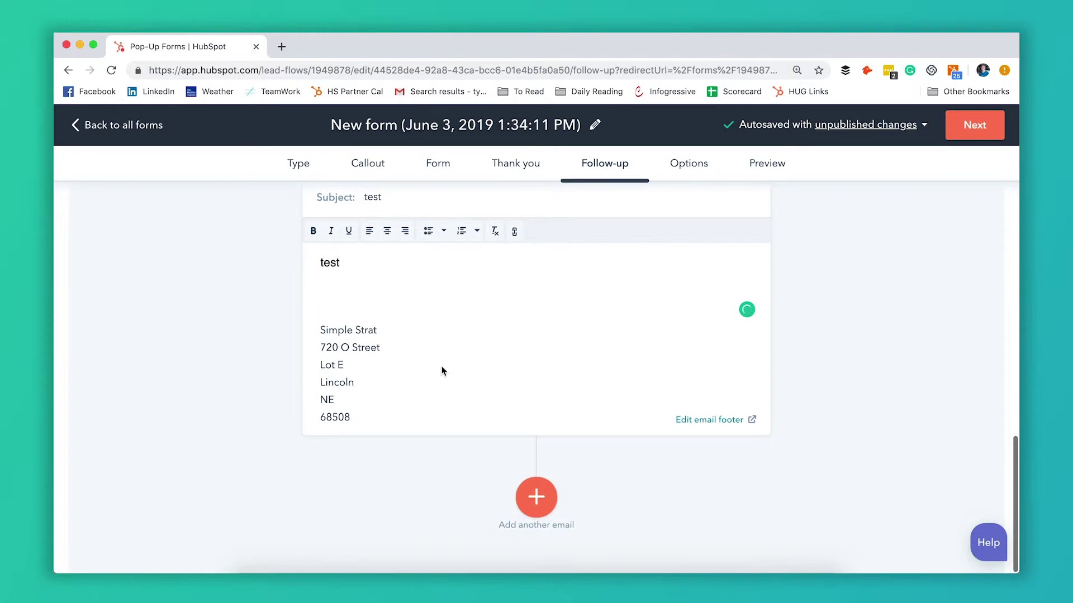
scroll(441, 366, "up", 10)
scroll(442, 366, "up", 2)
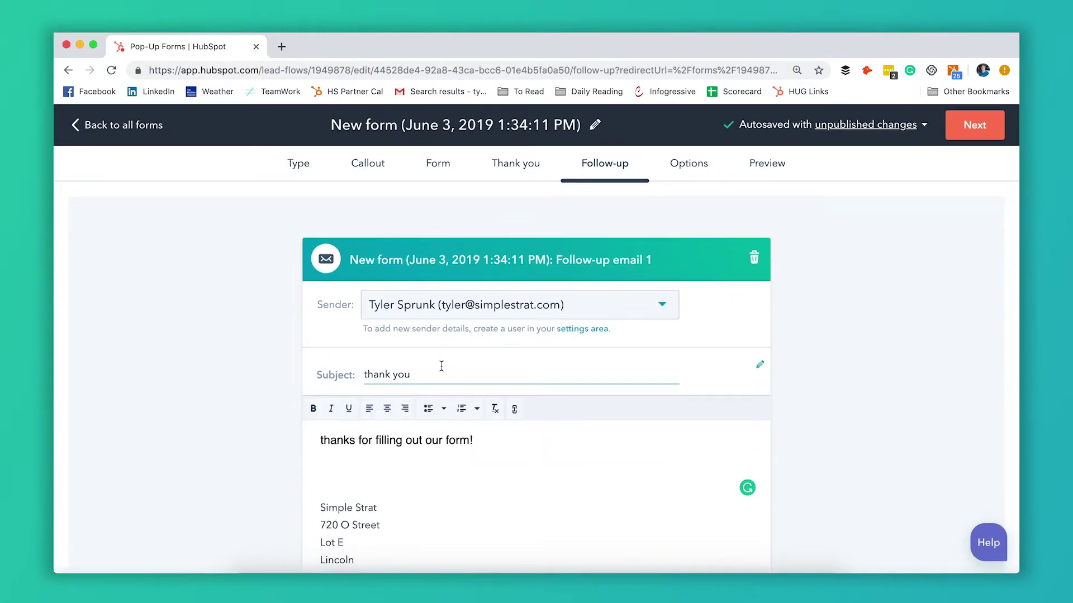
left_click(976, 136)
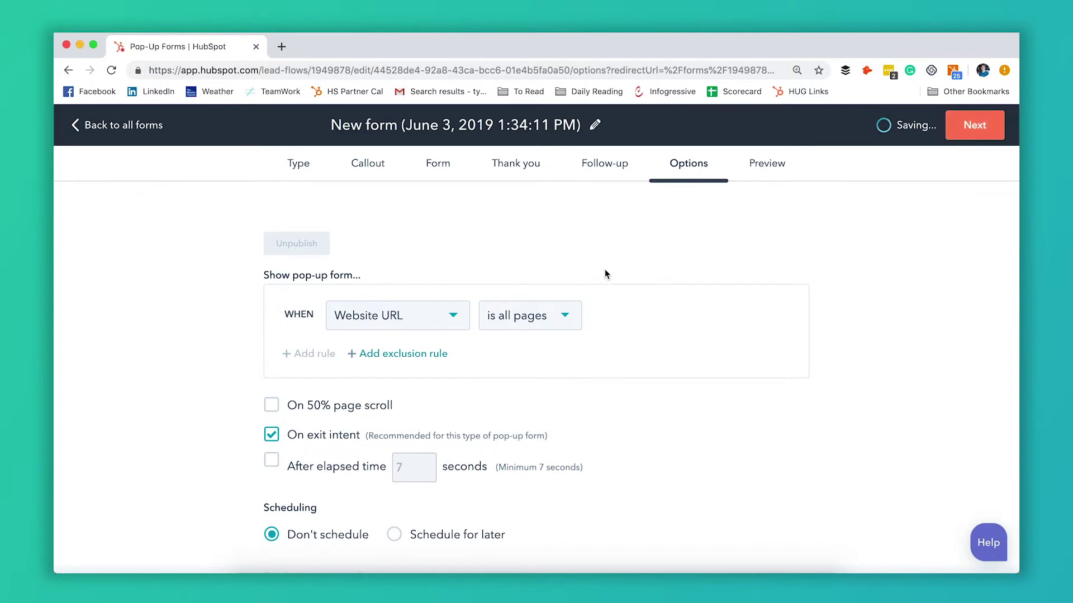
scroll(605, 269, "down", 5)
scroll(605, 269, "down", 6)
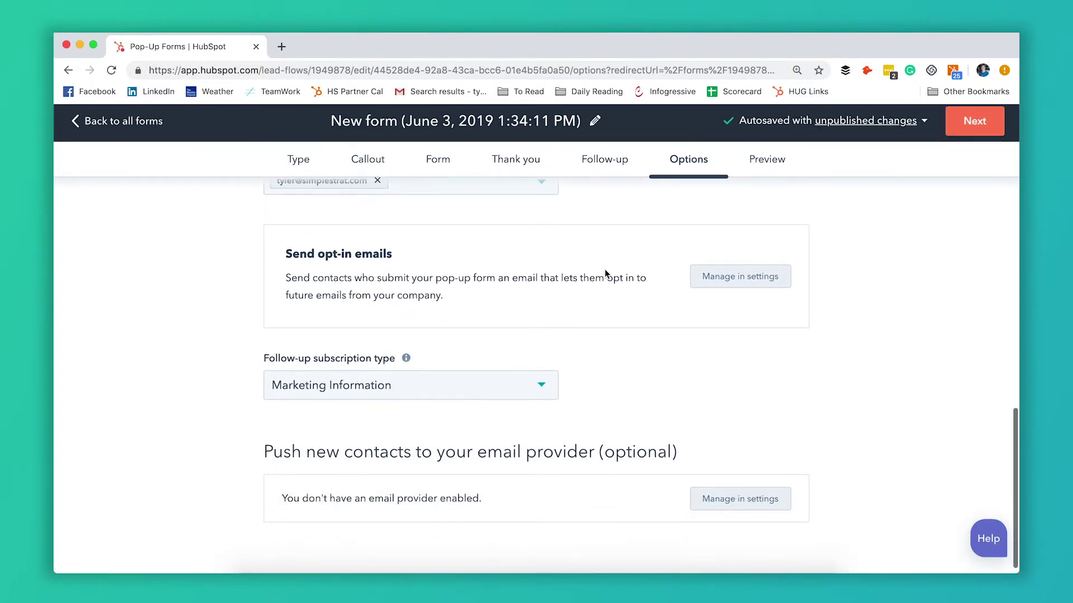
scroll(605, 270, "up", 2)
scroll(605, 274, "up", 9)
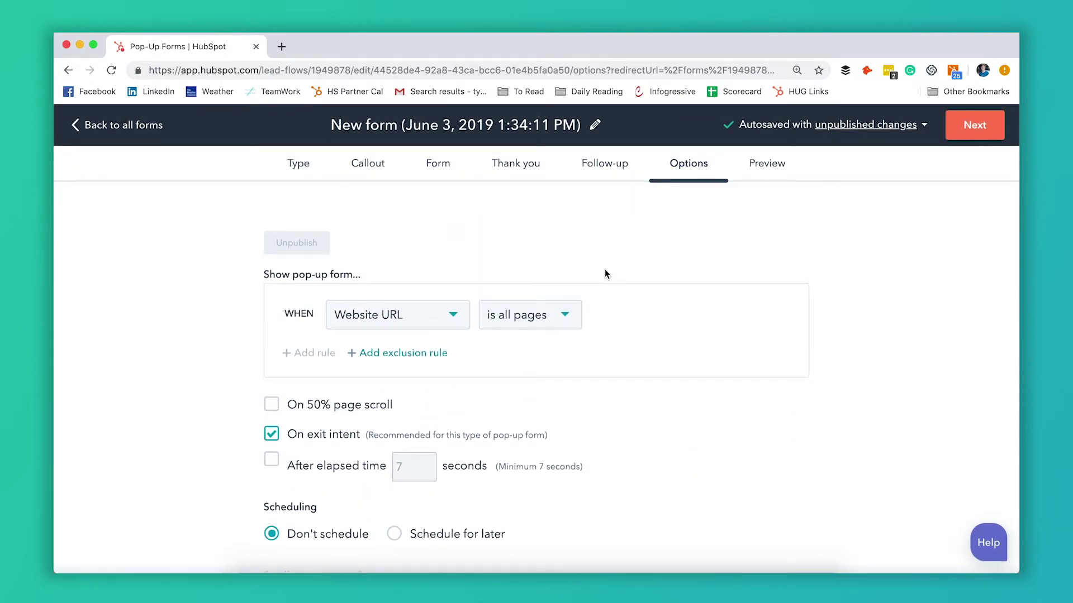
scroll(605, 274, "down", 1)
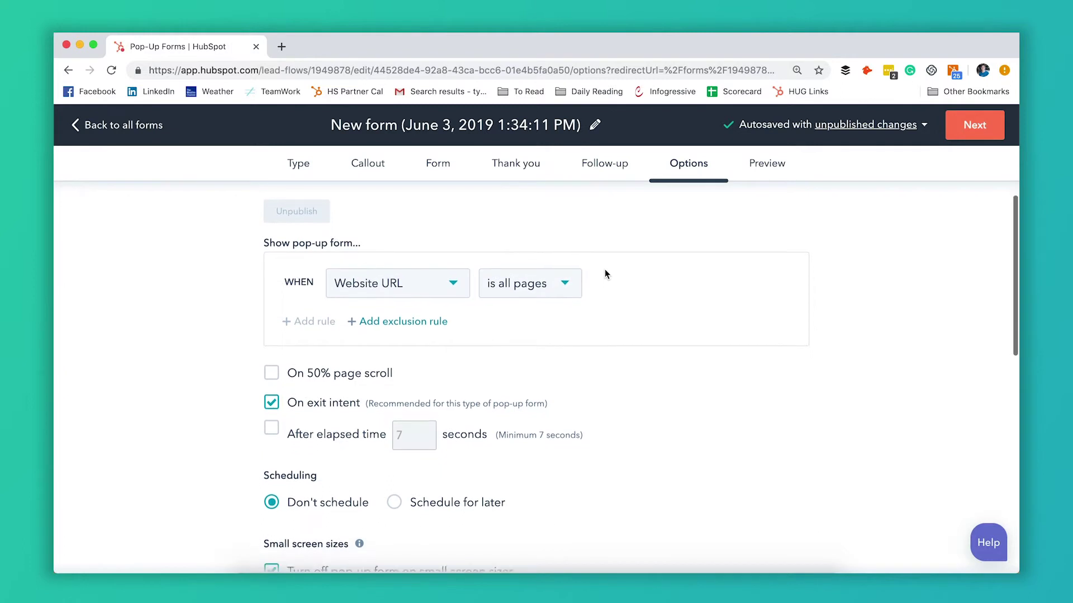
scroll(604, 274, "down", 1)
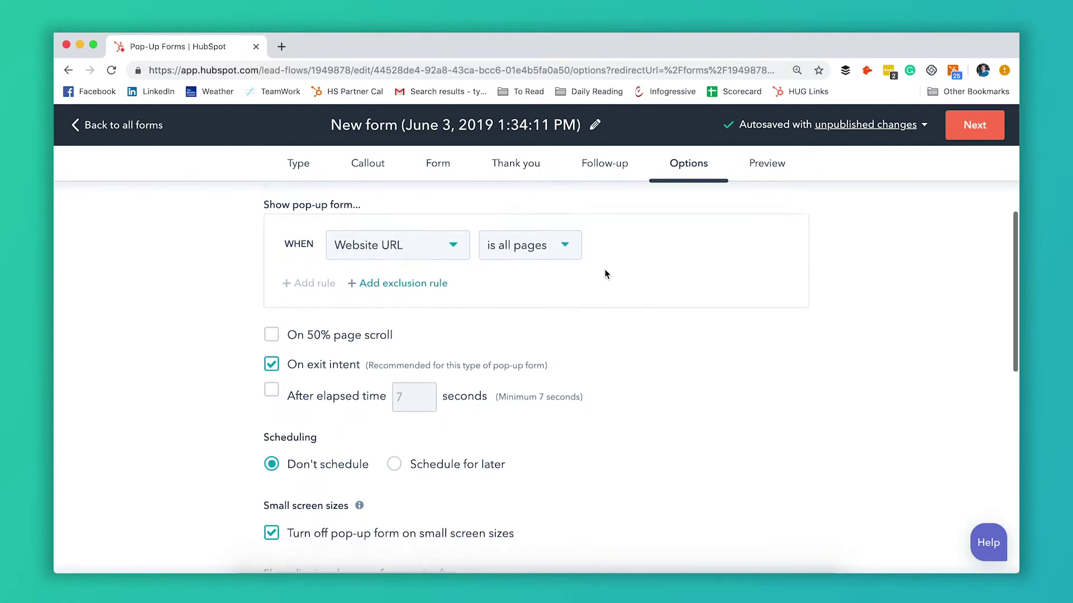
scroll(604, 274, "up", 2)
scroll(601, 275, "up", 1)
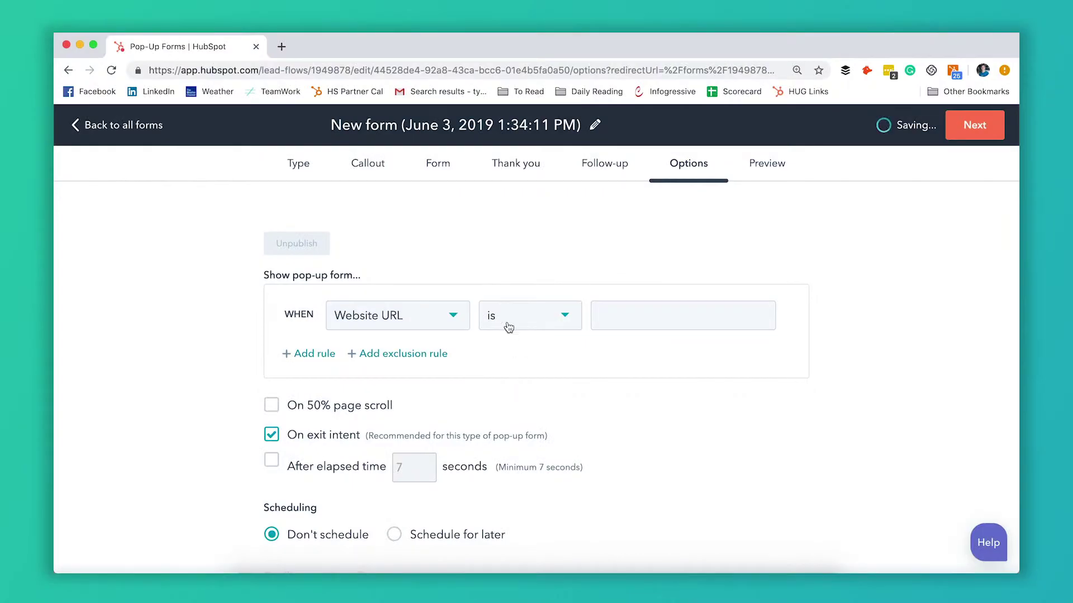
left_click(570, 324)
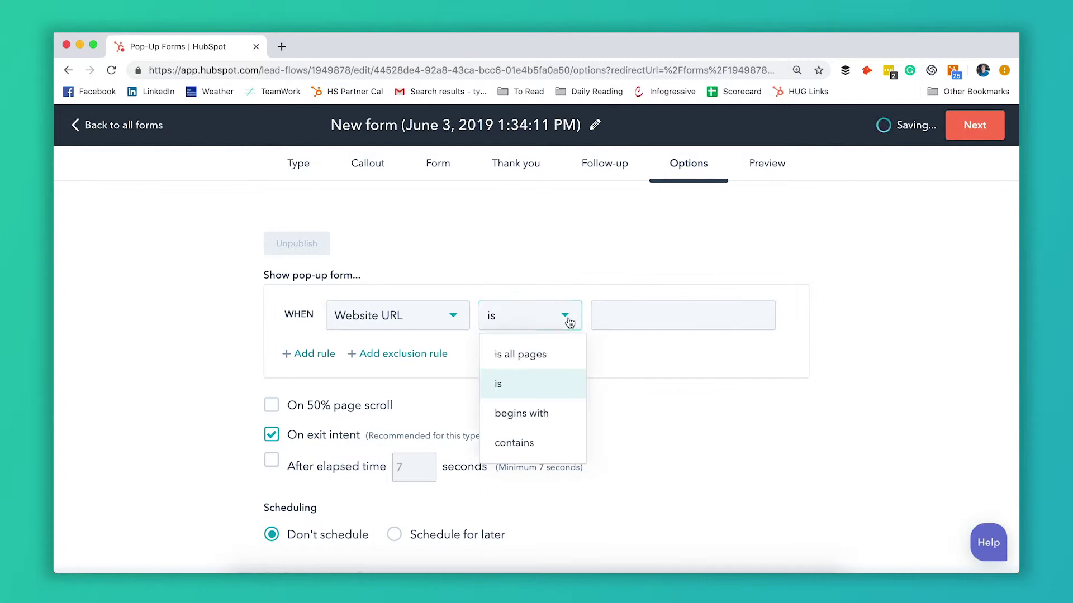
left_click(546, 357)
scroll(542, 381, "down", 3)
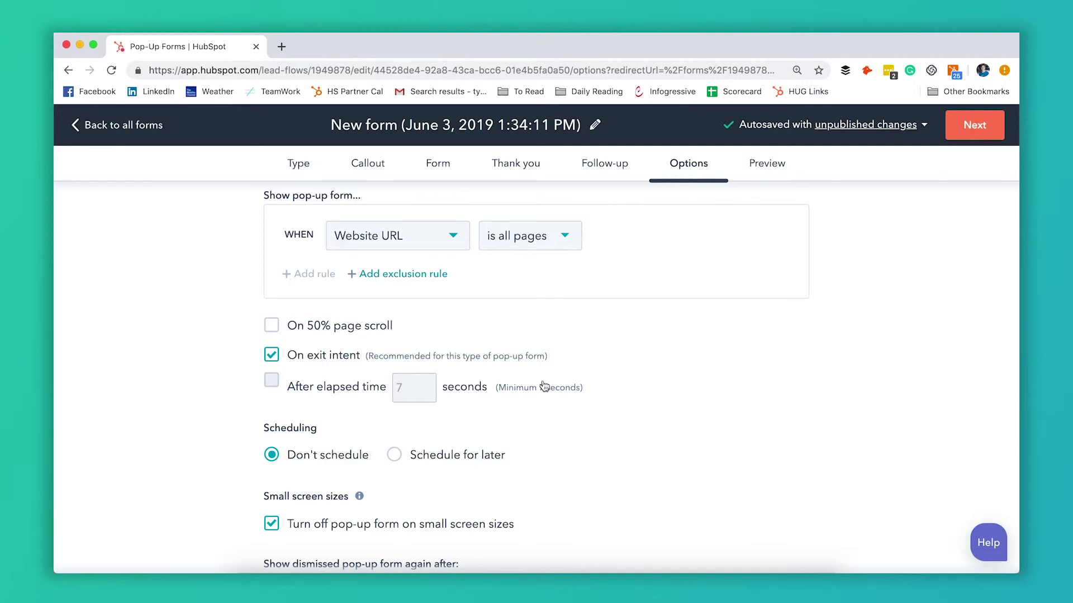
scroll(502, 336, "up", 2)
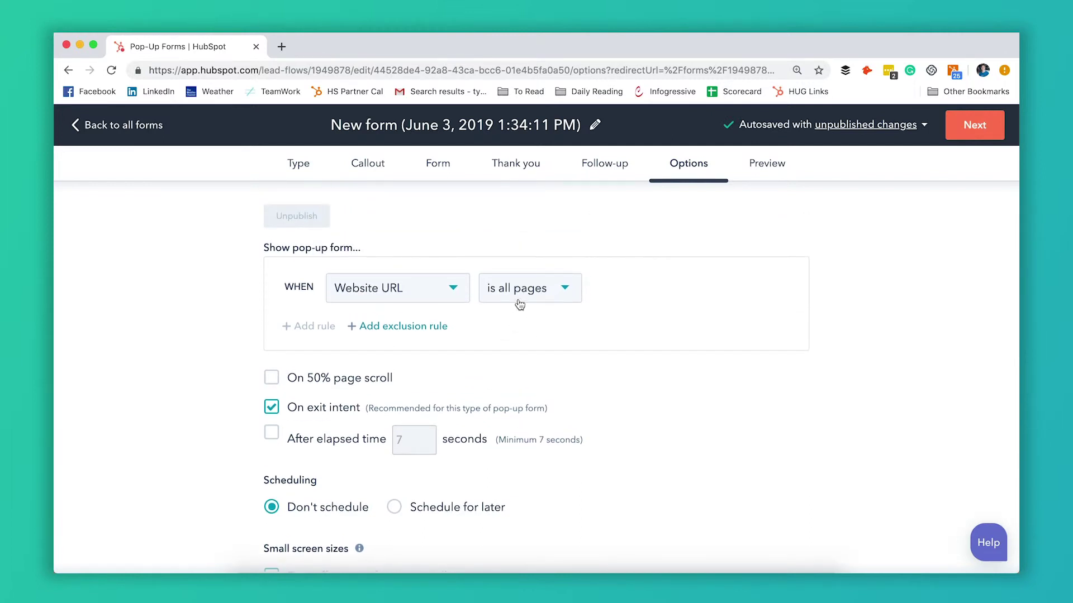
left_click(417, 328)
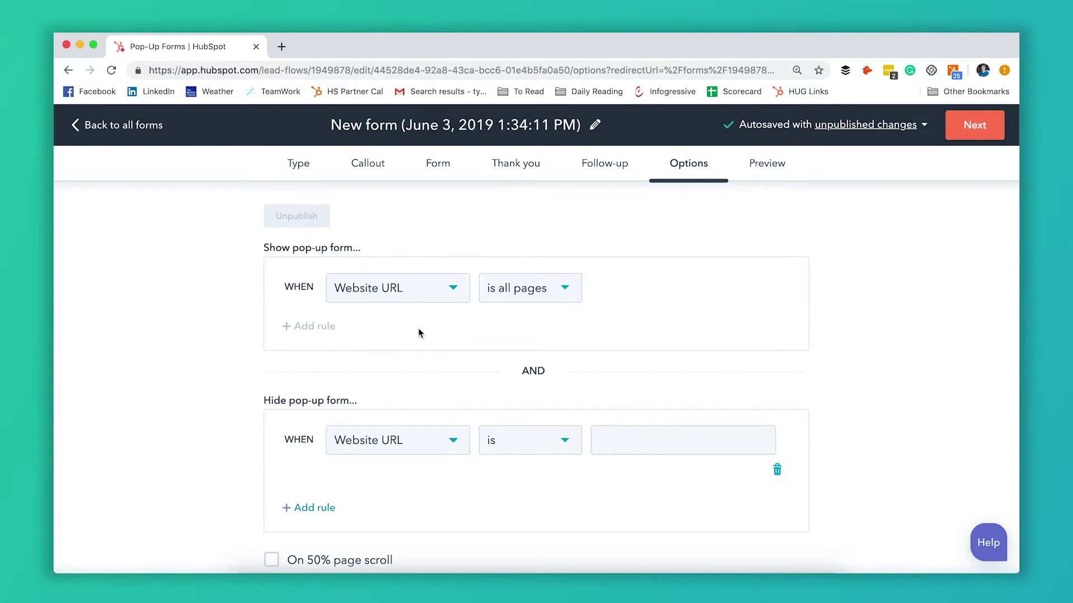
scroll(408, 447, "down", 1)
scroll(408, 448, "down", 1)
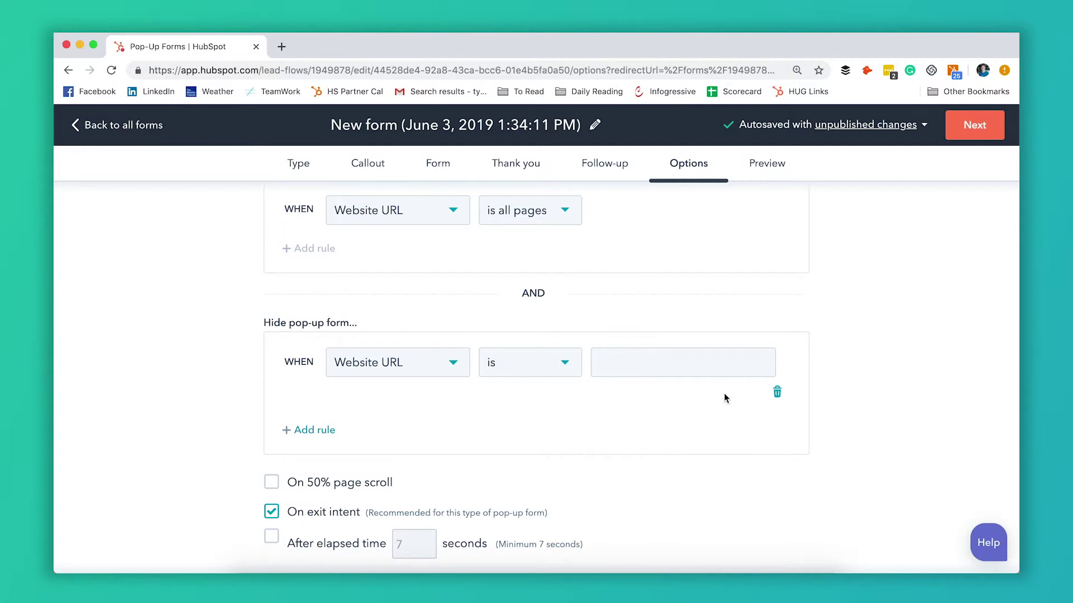
left_click(778, 395)
scroll(665, 347, "up", 1)
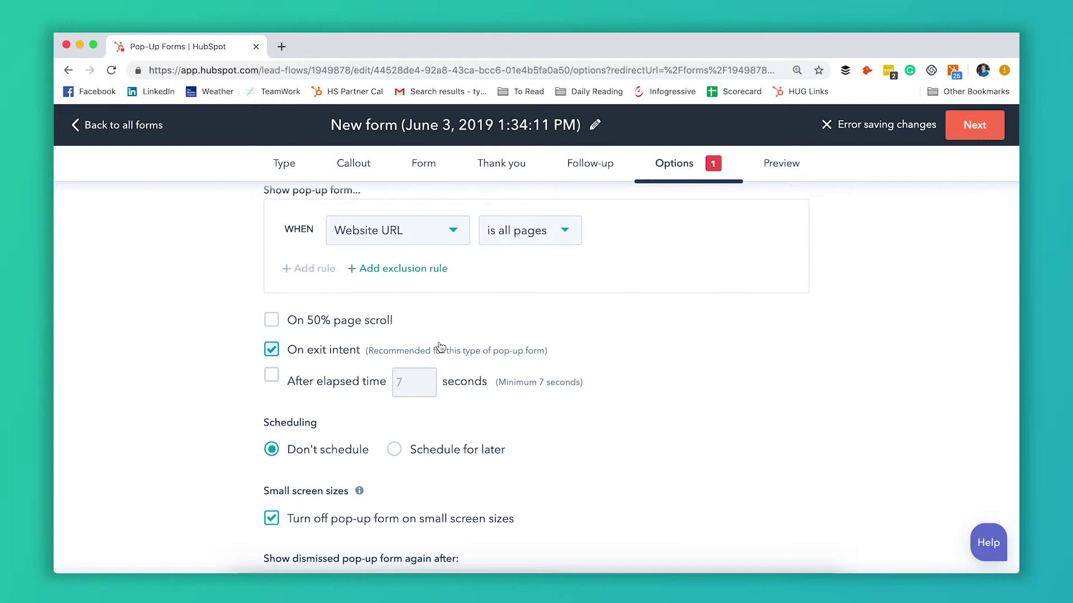
scroll(443, 347, "down", 2)
scroll(503, 342, "up", 2)
left_click(377, 322)
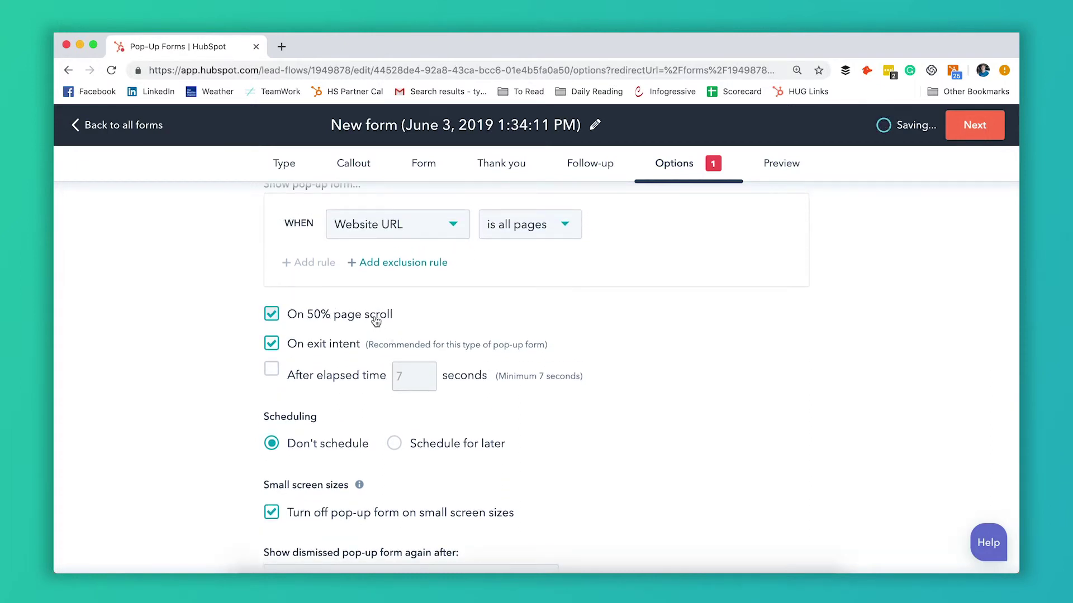
left_click(376, 321)
scroll(361, 356, "down", 2)
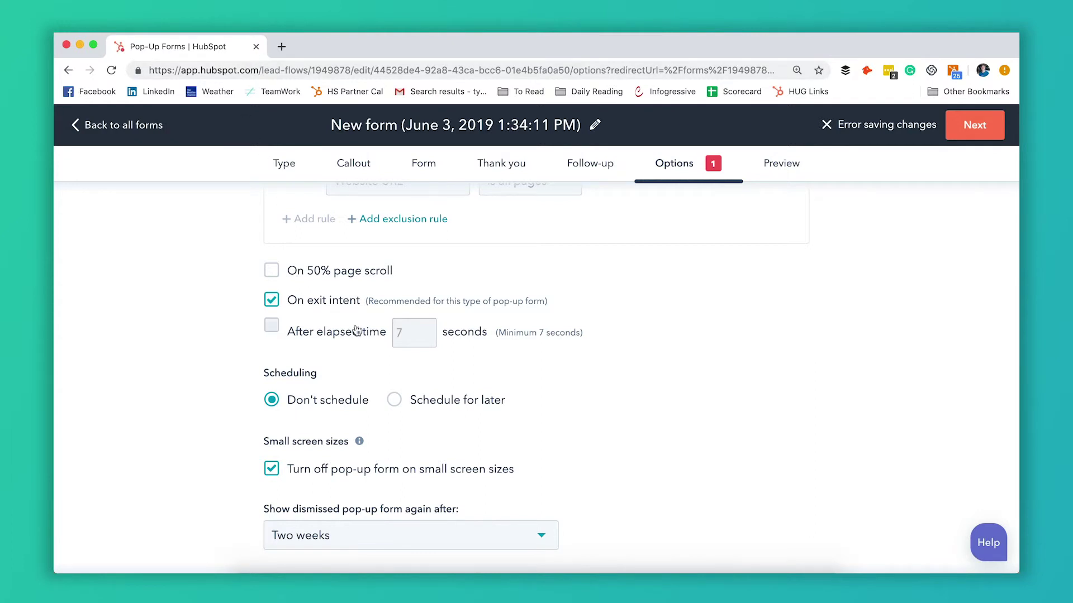
scroll(341, 332, "down", 2)
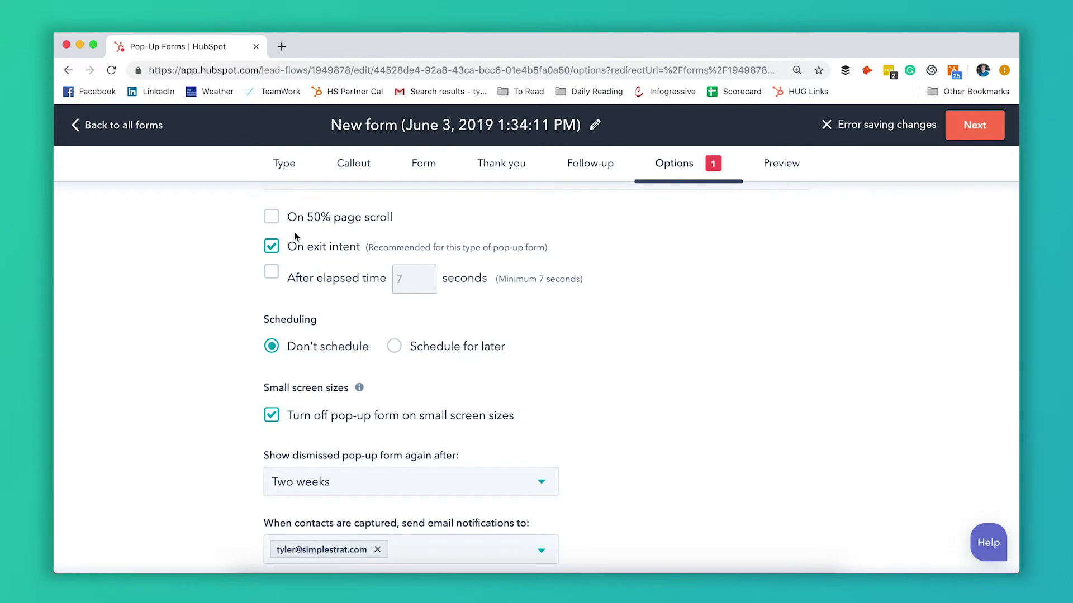
left_click(271, 217)
left_click(272, 272)
left_click(271, 272)
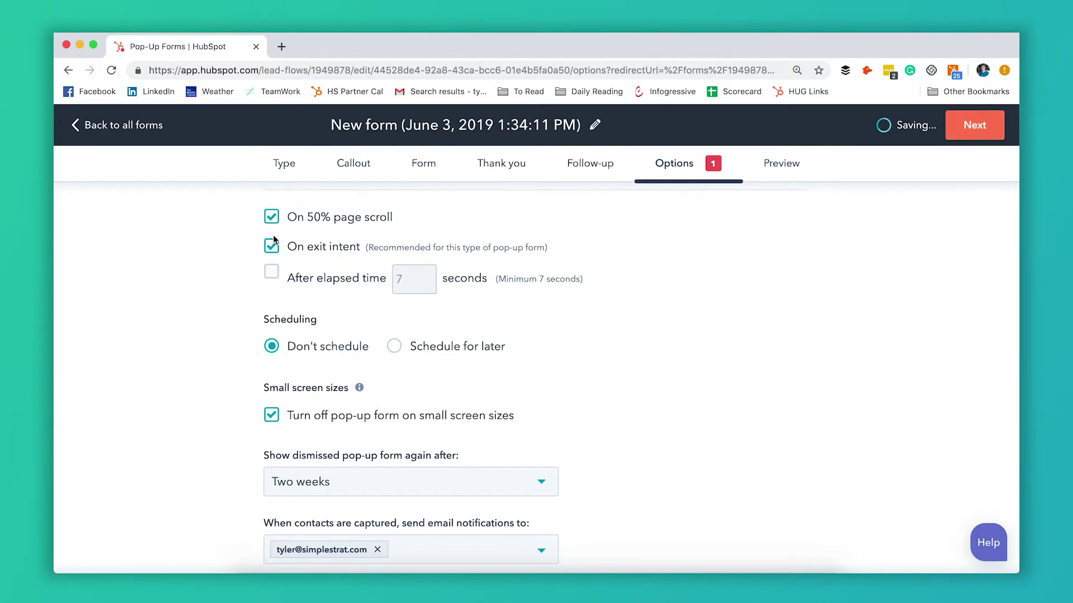
left_click(271, 217)
left_click(492, 248)
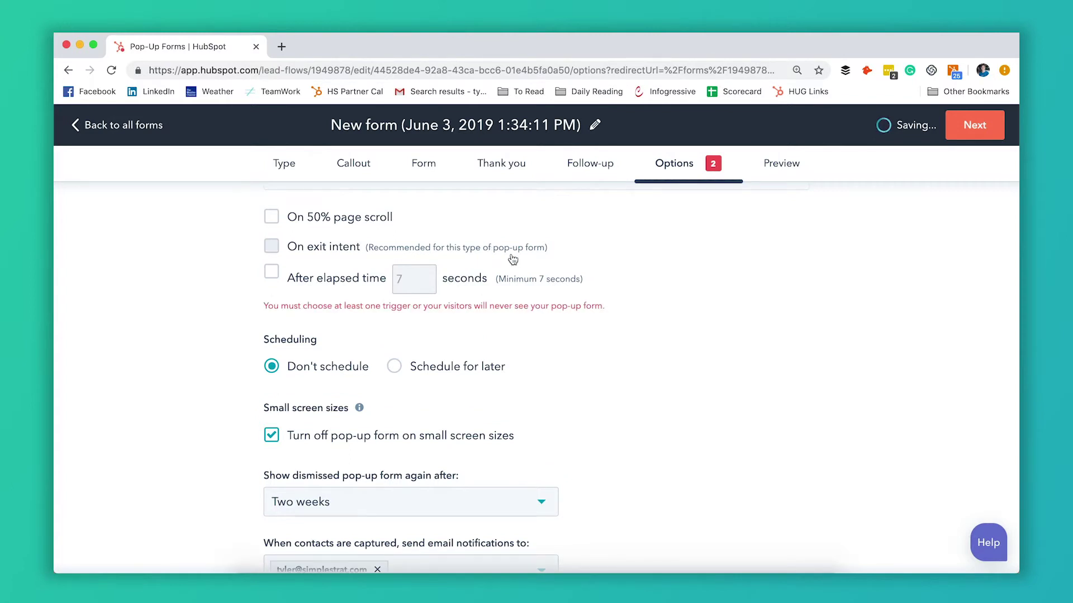
scroll(512, 259, "up", 2)
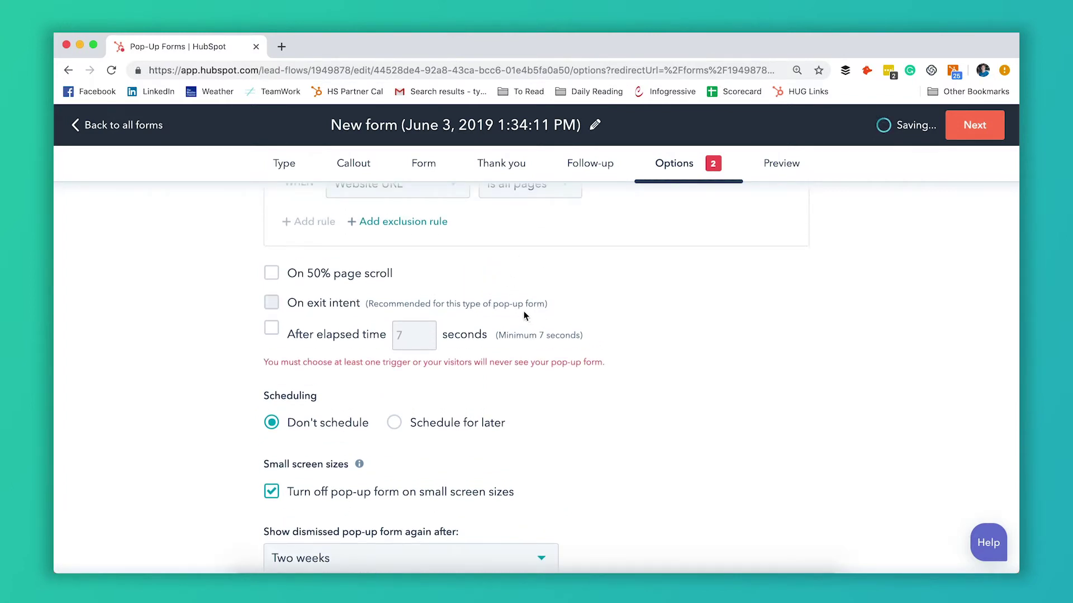
left_click(272, 304)
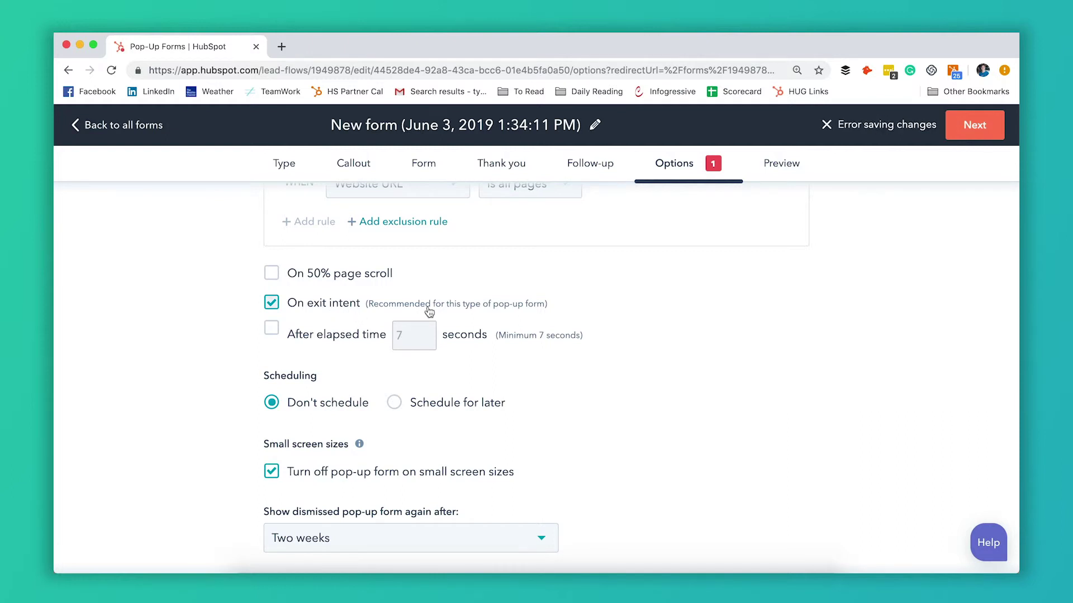
scroll(428, 311, "down", 5)
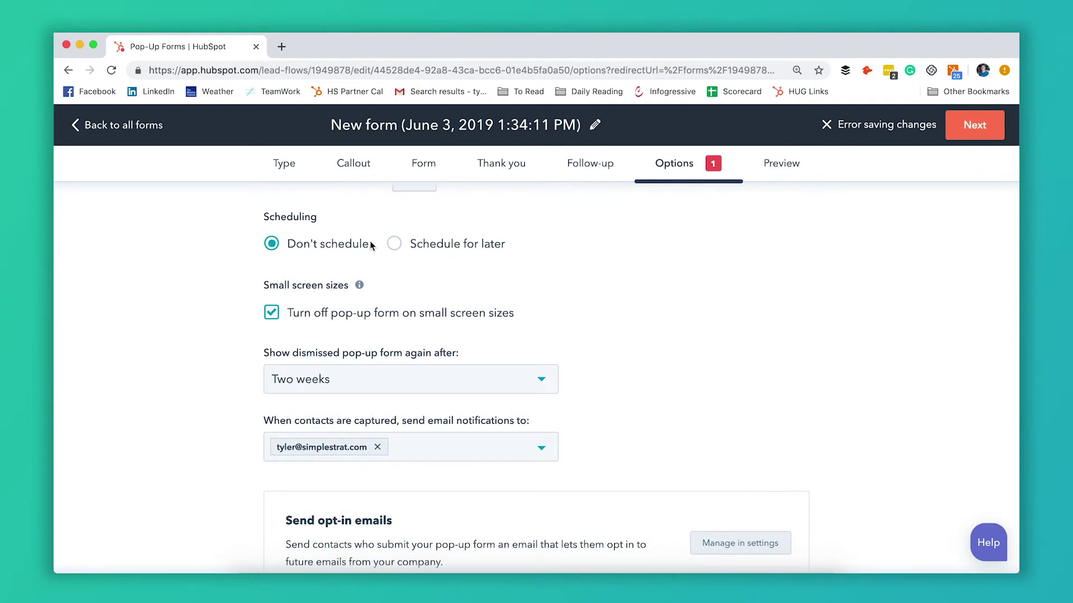
left_click(395, 244)
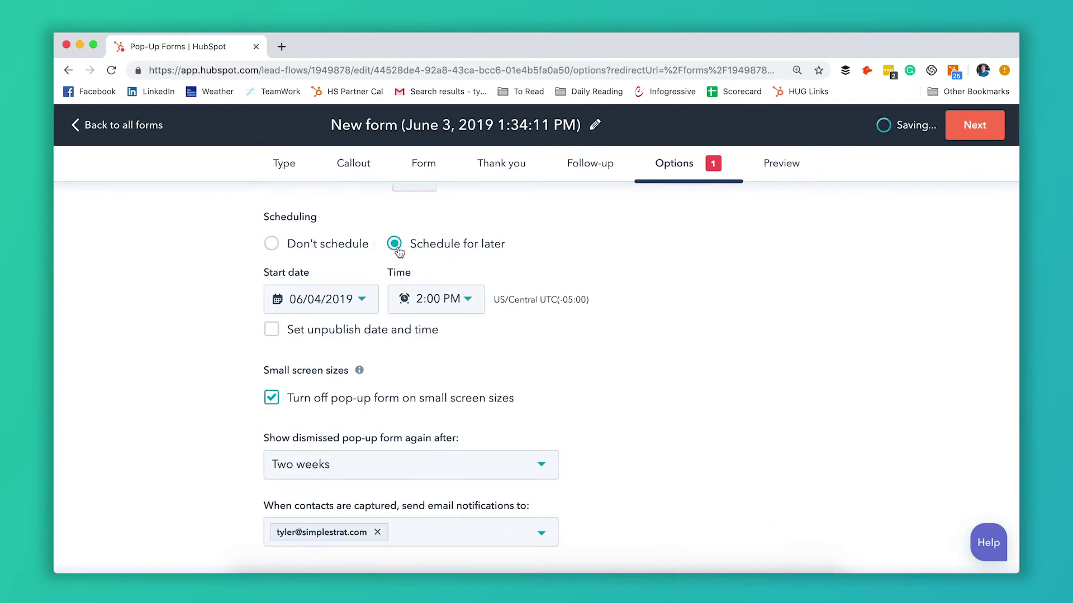
left_click(273, 251)
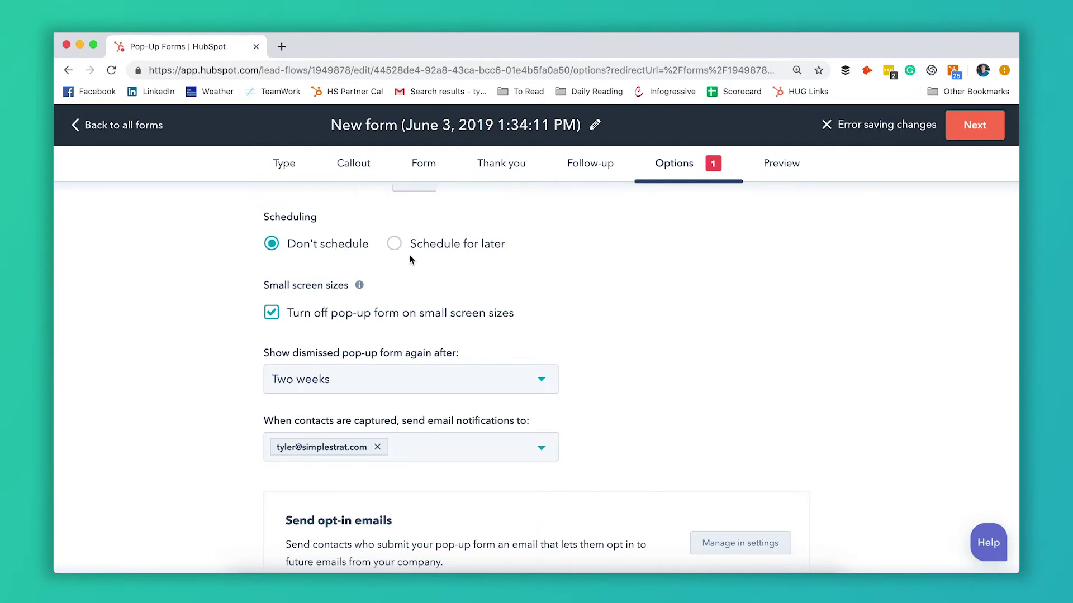
scroll(410, 257, "down", 2)
scroll(410, 257, "down", 1)
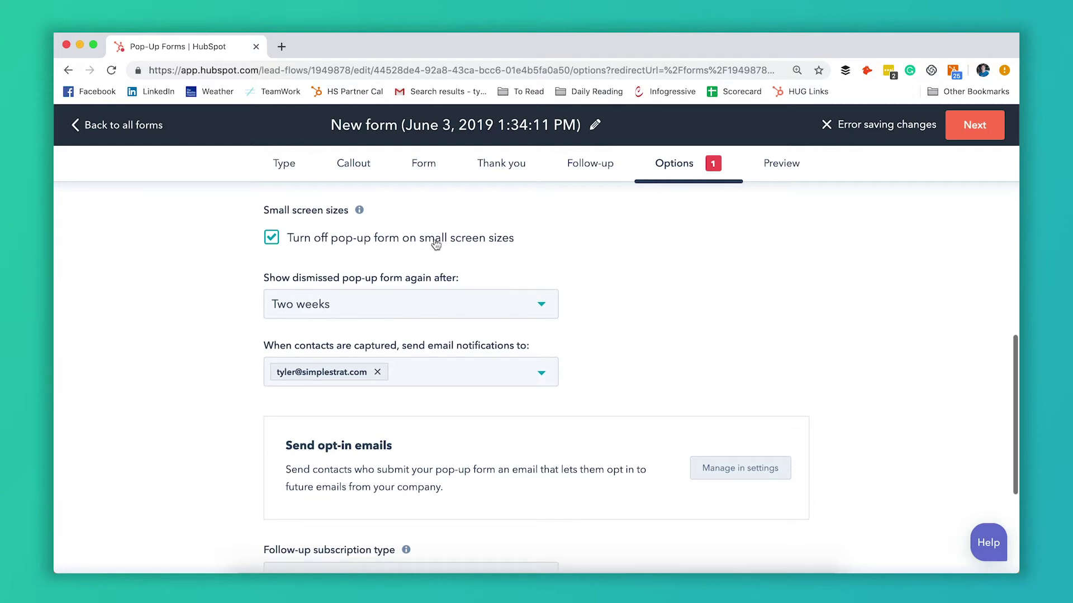
scroll(476, 256, "down", 1)
scroll(475, 256, "up", 1)
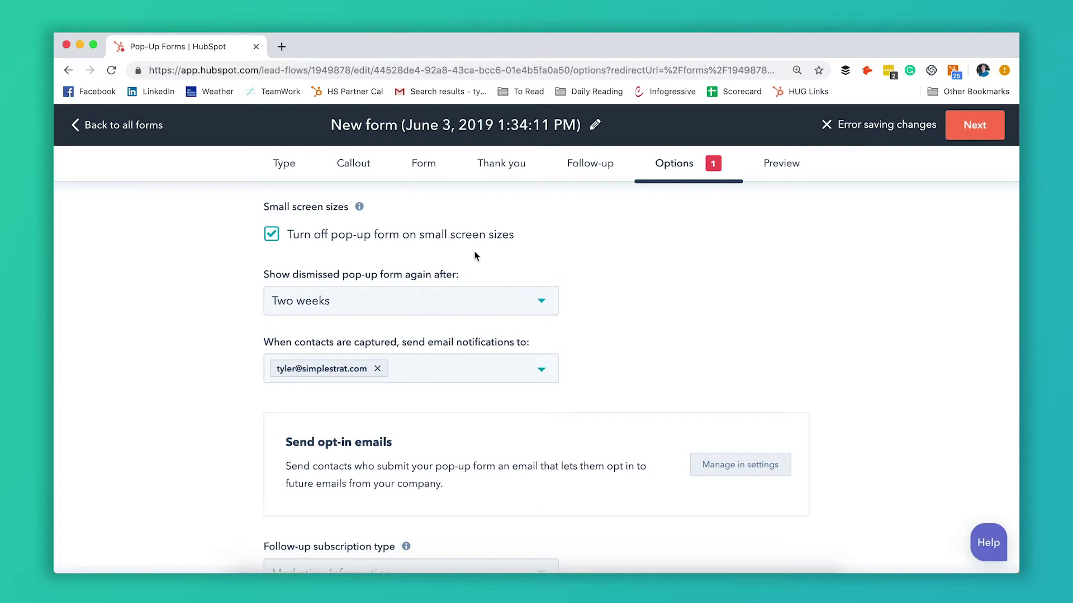
scroll(476, 256, "down", 2)
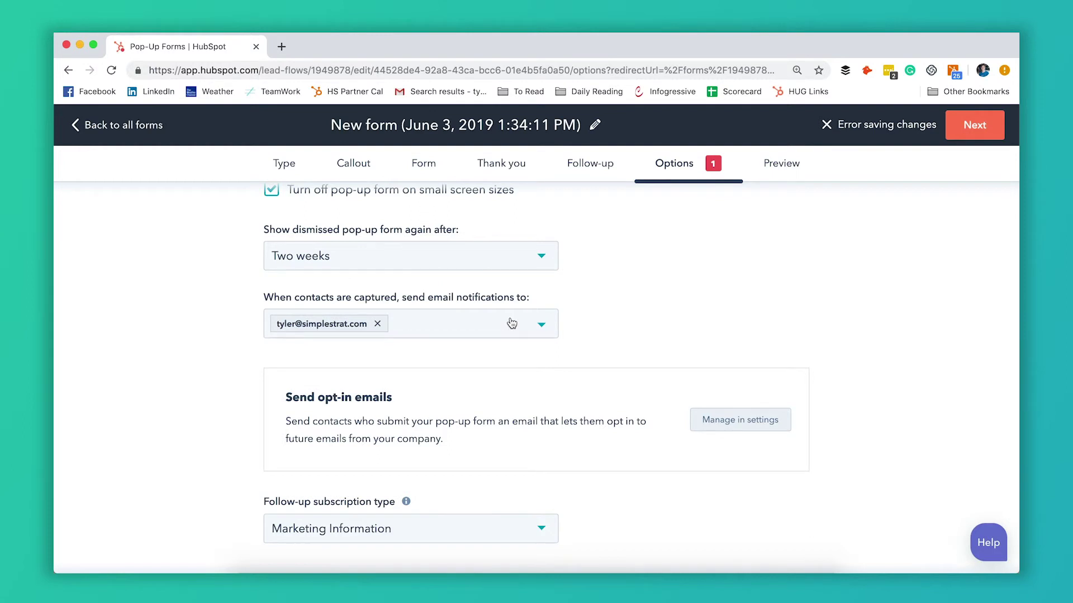
left_click(531, 255)
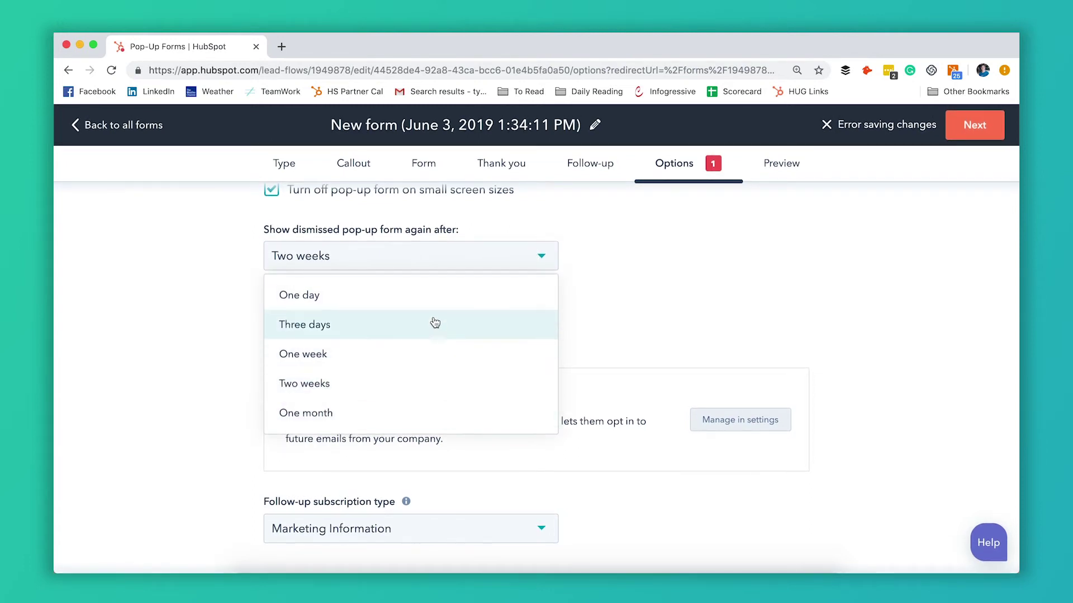
left_click(430, 386)
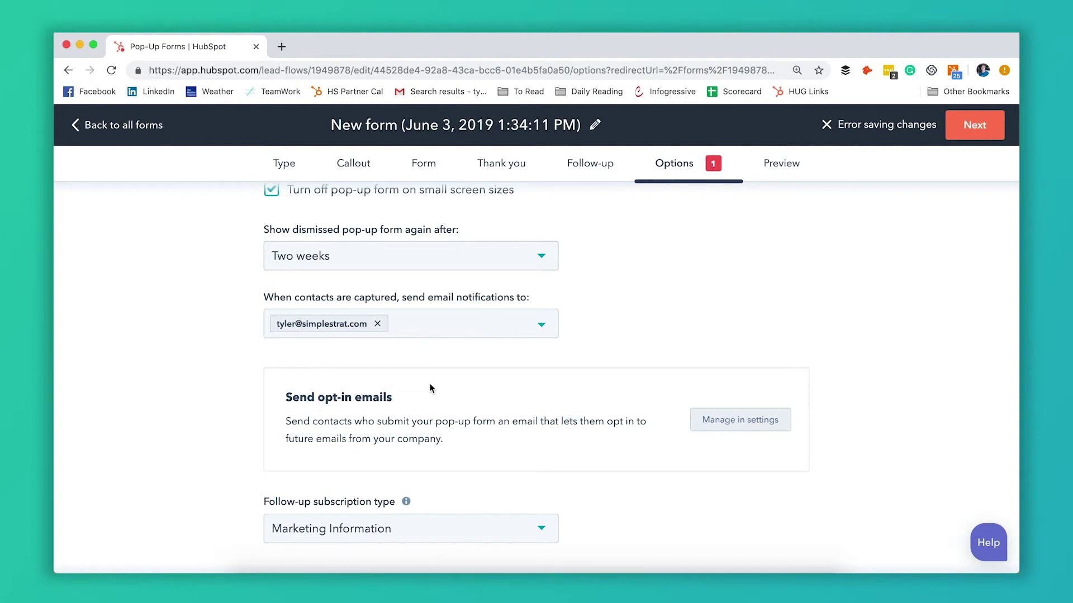
scroll(648, 314, "down", 3)
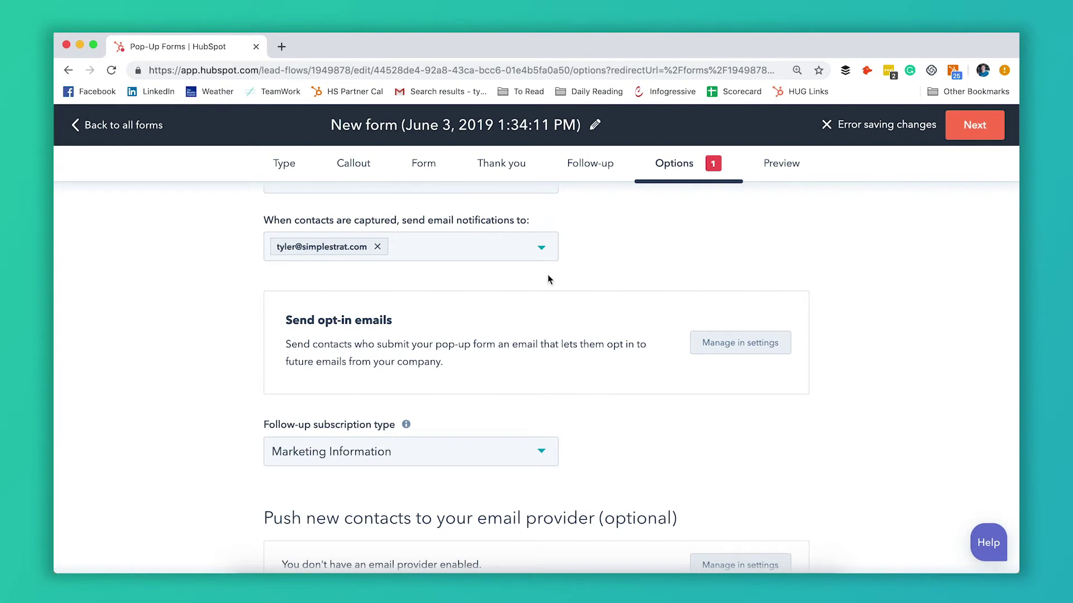
scroll(548, 279, "down", 2)
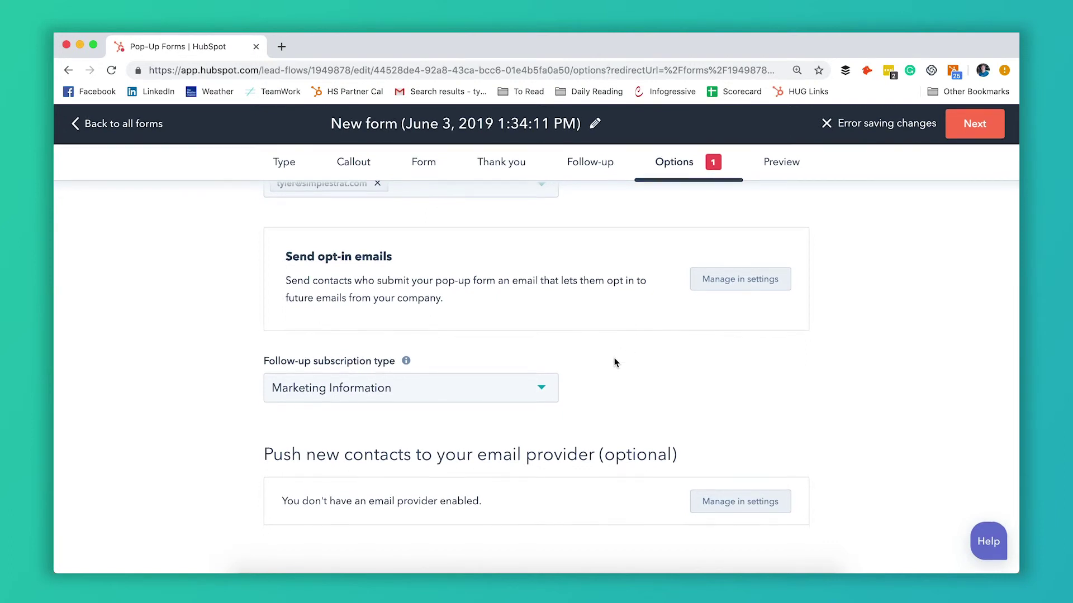
left_click(541, 395)
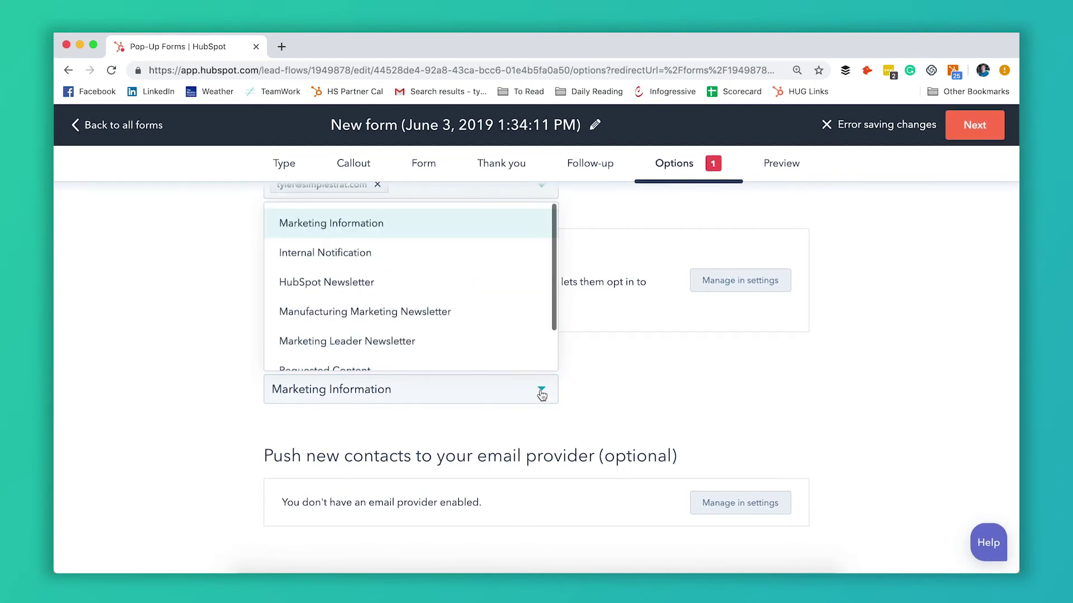
left_click(593, 388)
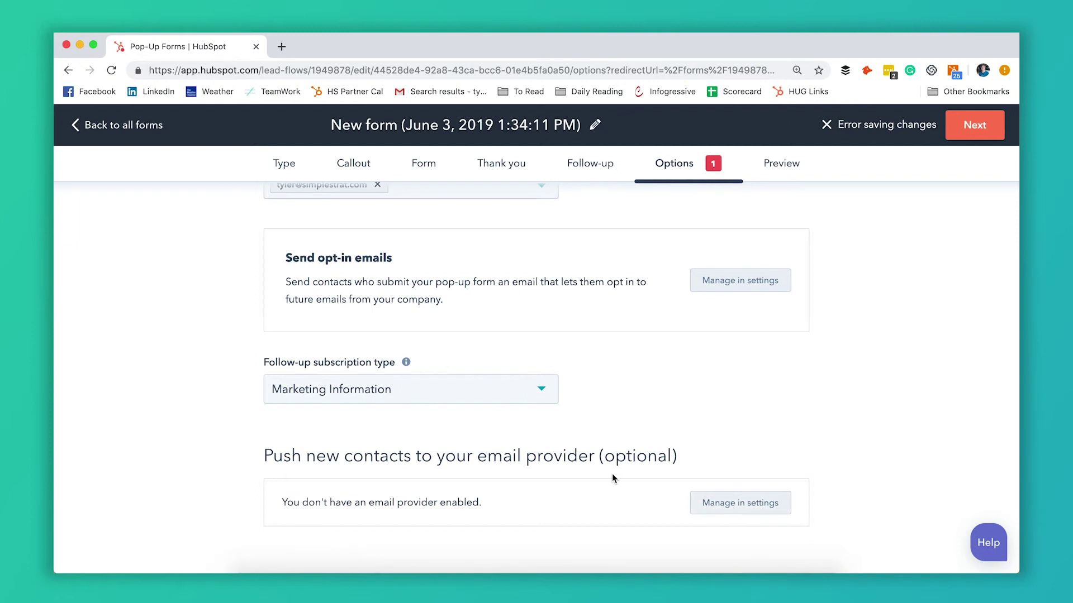
scroll(691, 480, "up", 10)
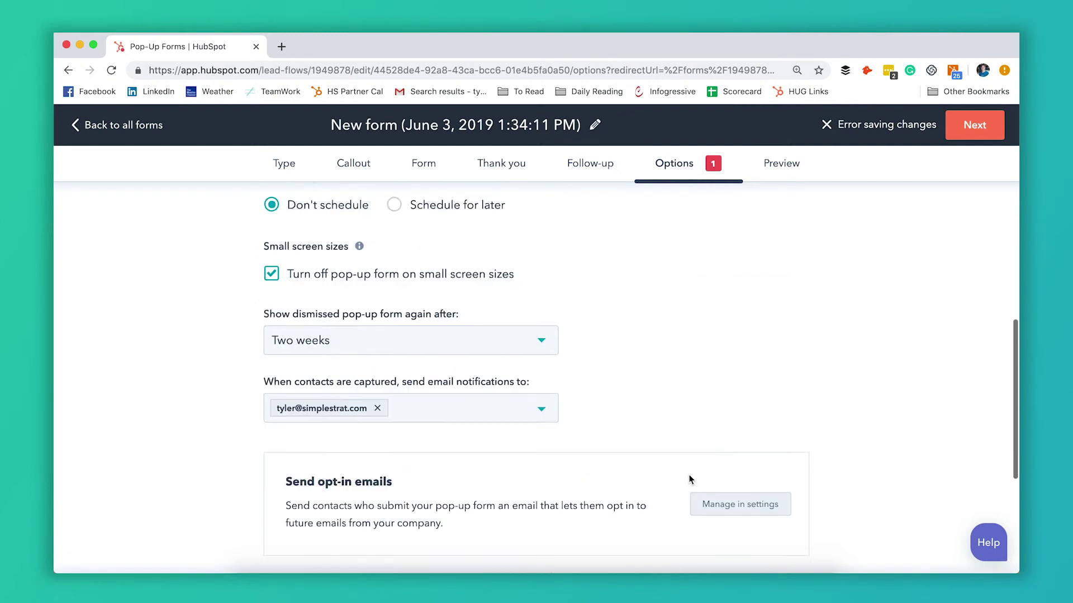
scroll(691, 479, "down", 10)
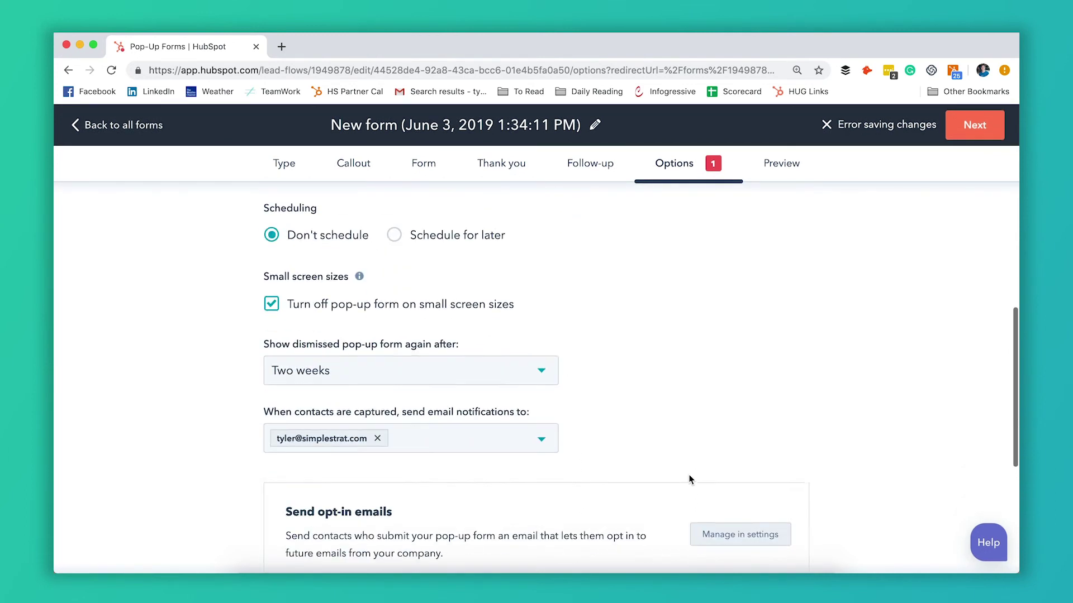
Step: Preview the pop-up, expand it to the sign-up form, and try an empty submission
left_click(787, 166)
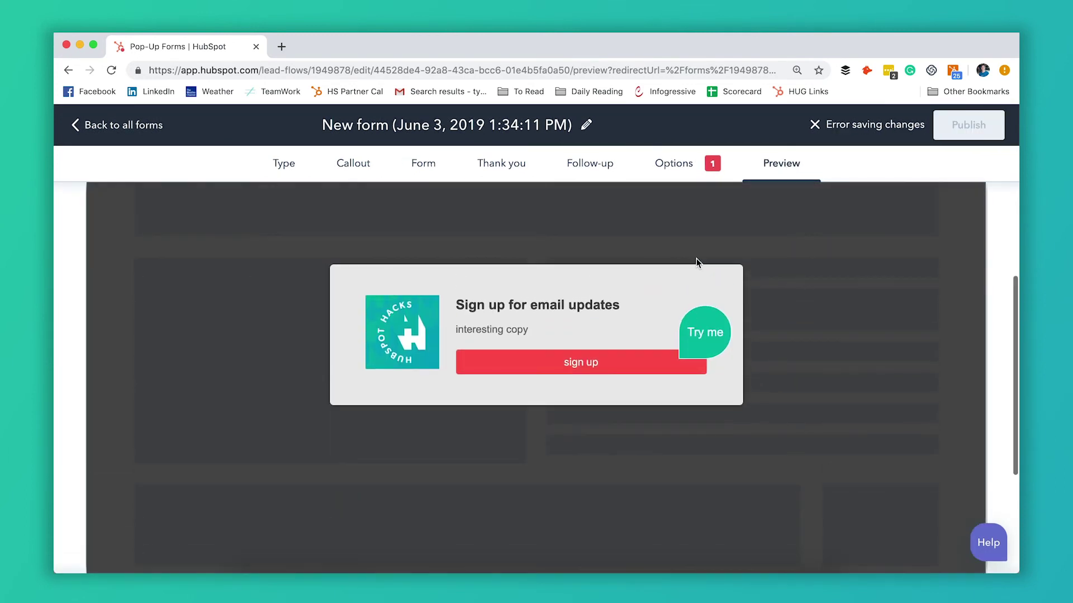
left_click(576, 369)
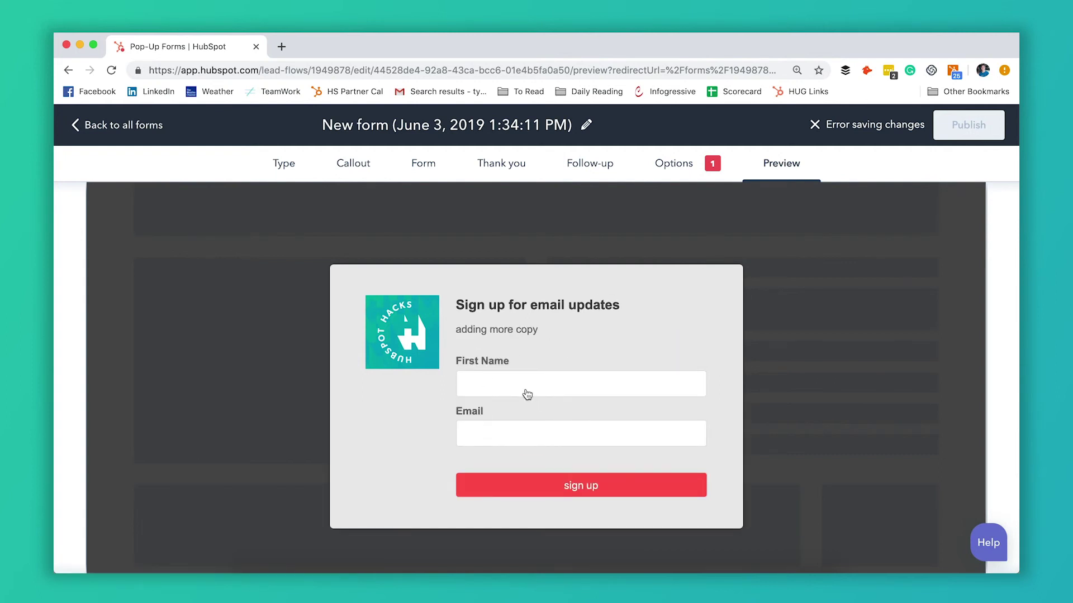
left_click(528, 484)
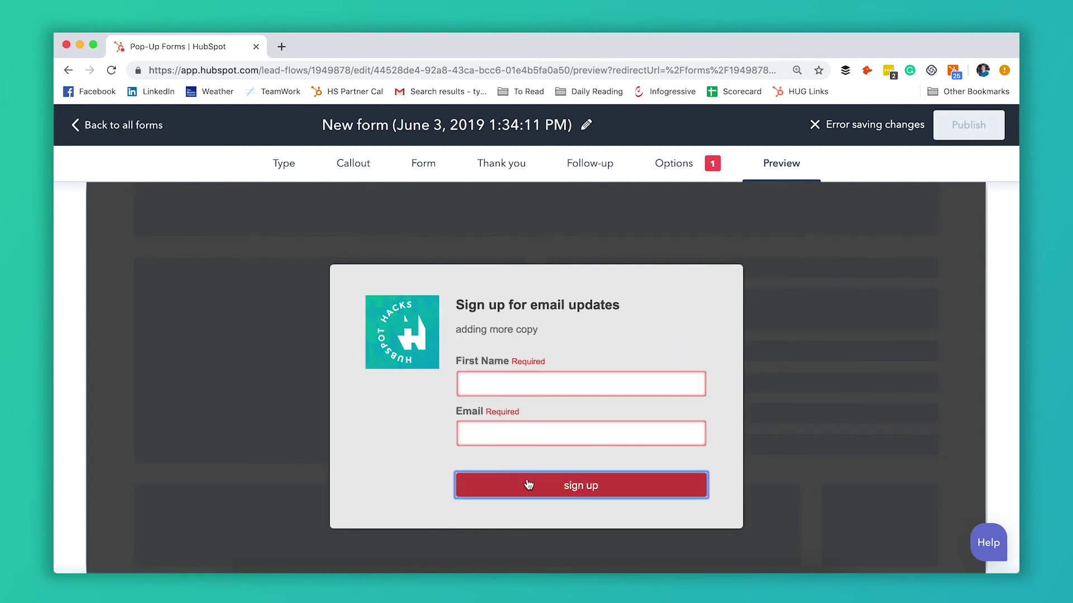
Step: Submit the form with First Name 'test' and a sample email address
left_click(518, 381)
type("tset")
key("BackSpace")
key("BackSpace")
key("BackSpace")
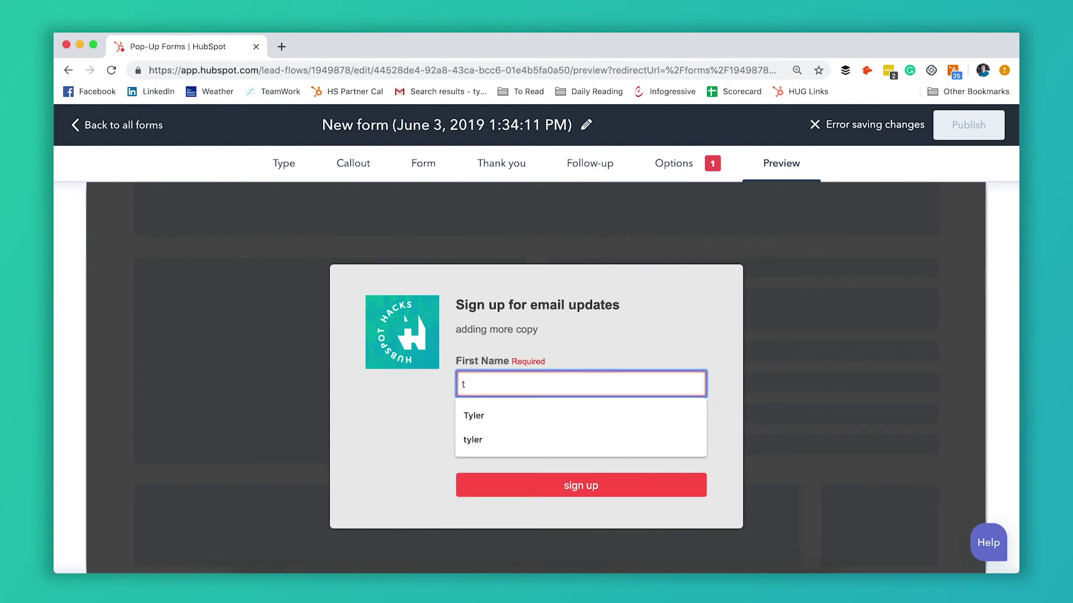
type("est")
key("Tab")
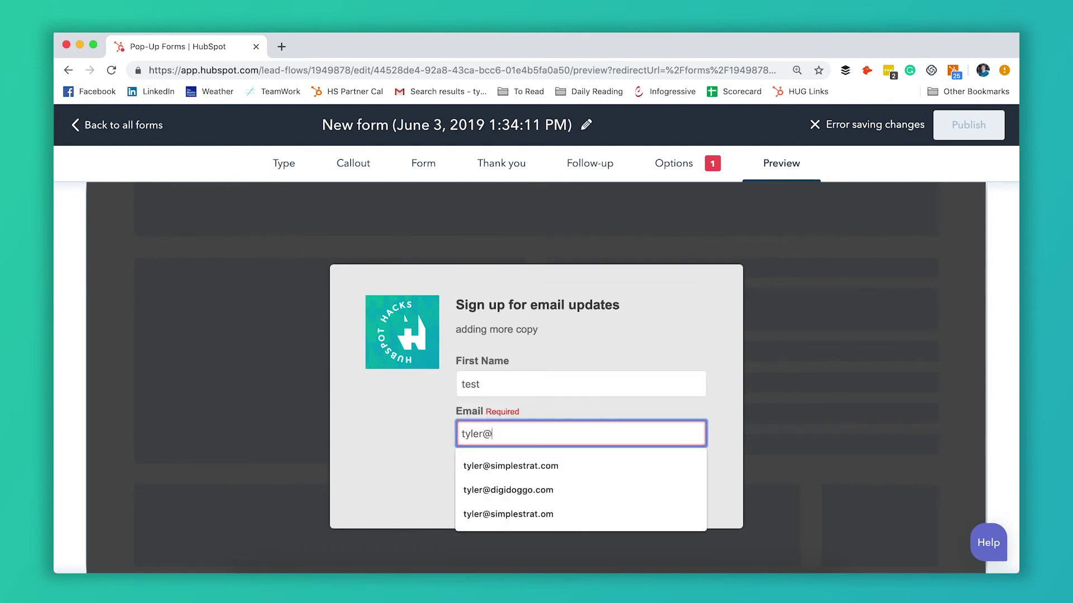
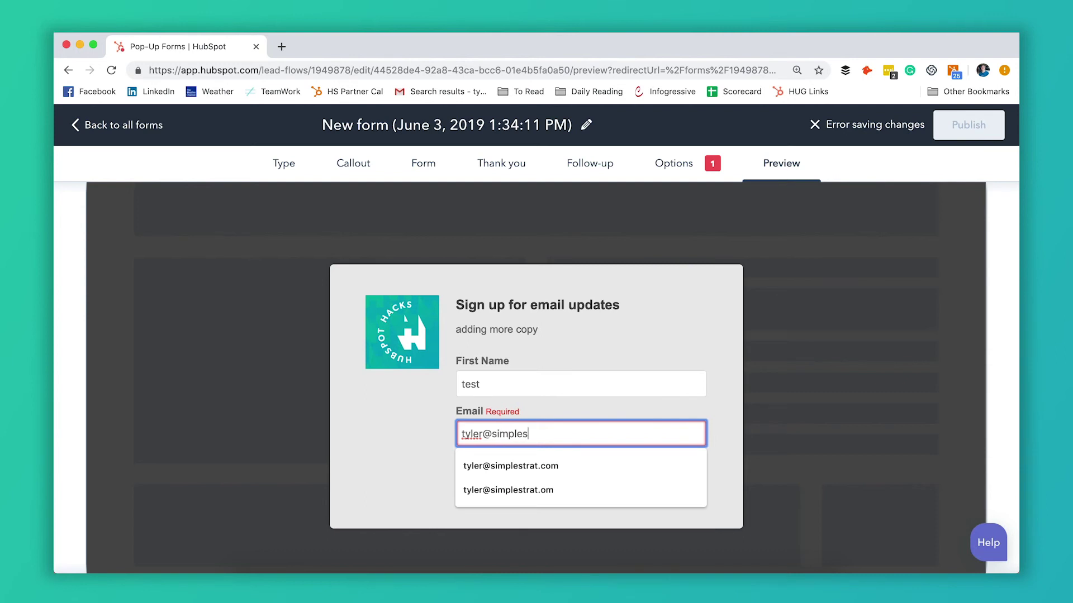
left_click(524, 484)
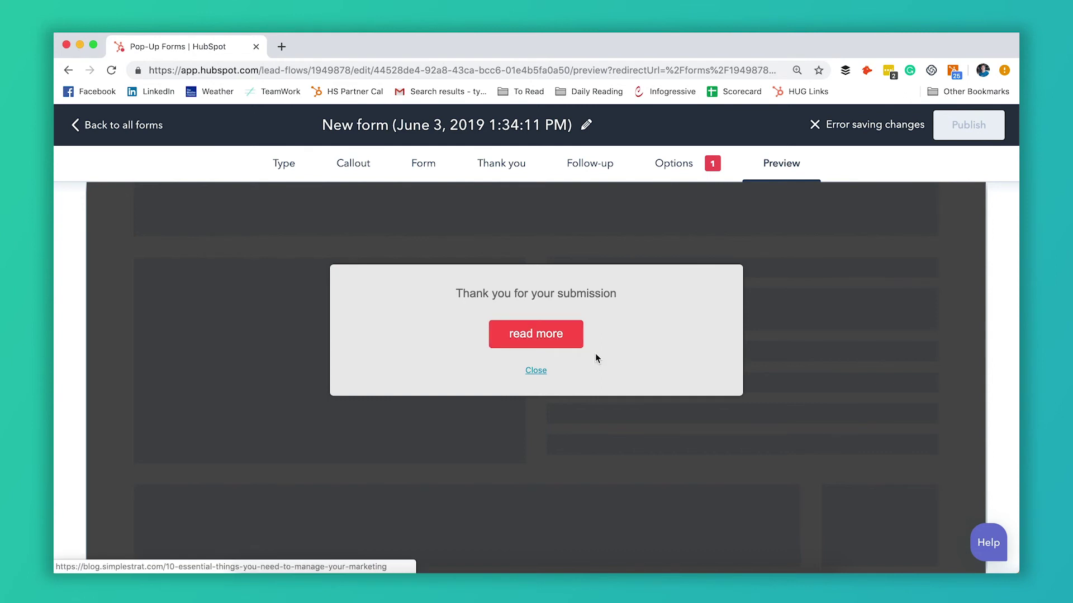
scroll(623, 345, "down", 3)
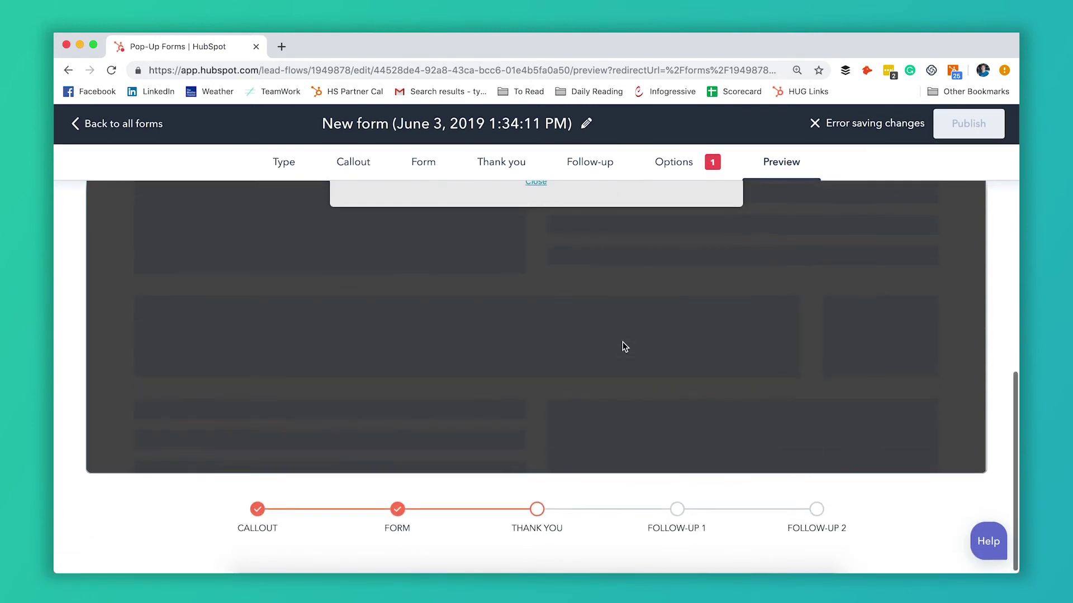
scroll(622, 342, "up", 5)
scroll(622, 342, "up", 2)
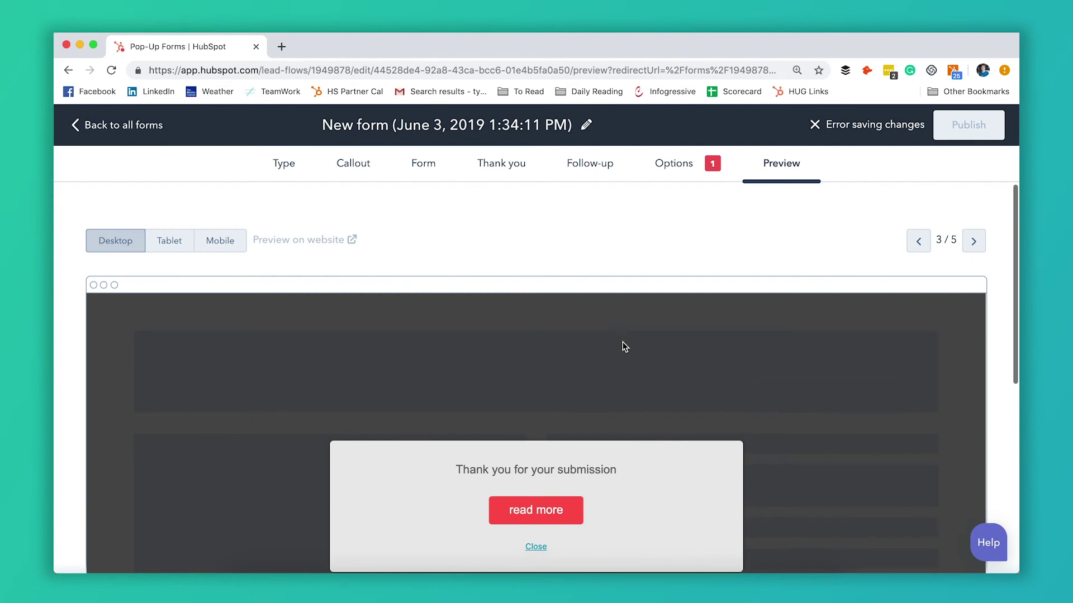
scroll(623, 342, "down", 2)
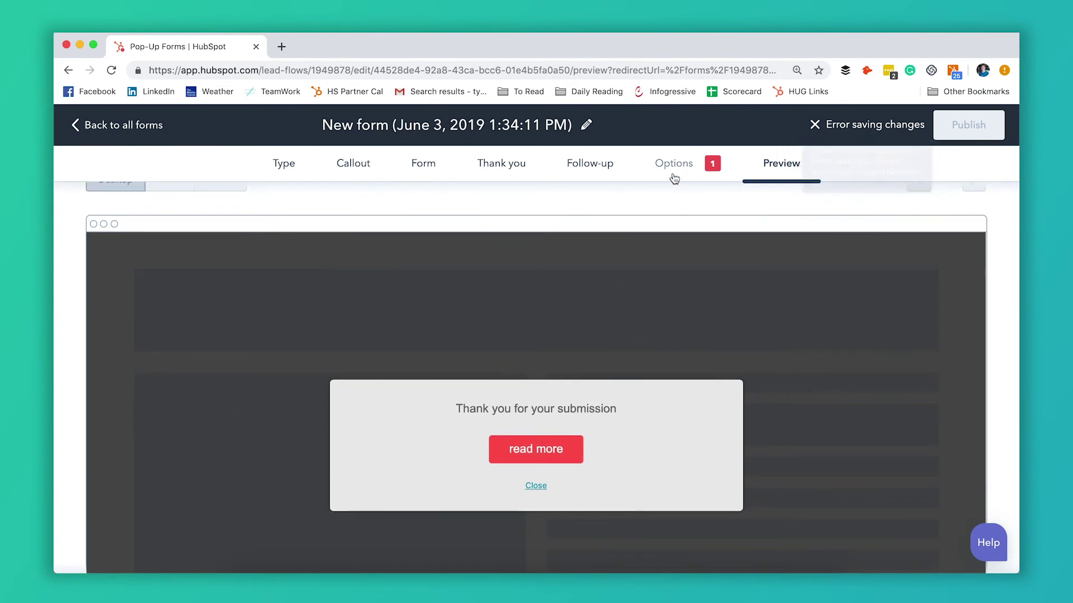
Step: Set the Website URL display rule to 'is all pages' and advance to the Preview step
left_click_drag(719, 164, 671, 170)
scroll(578, 268, "up", 2)
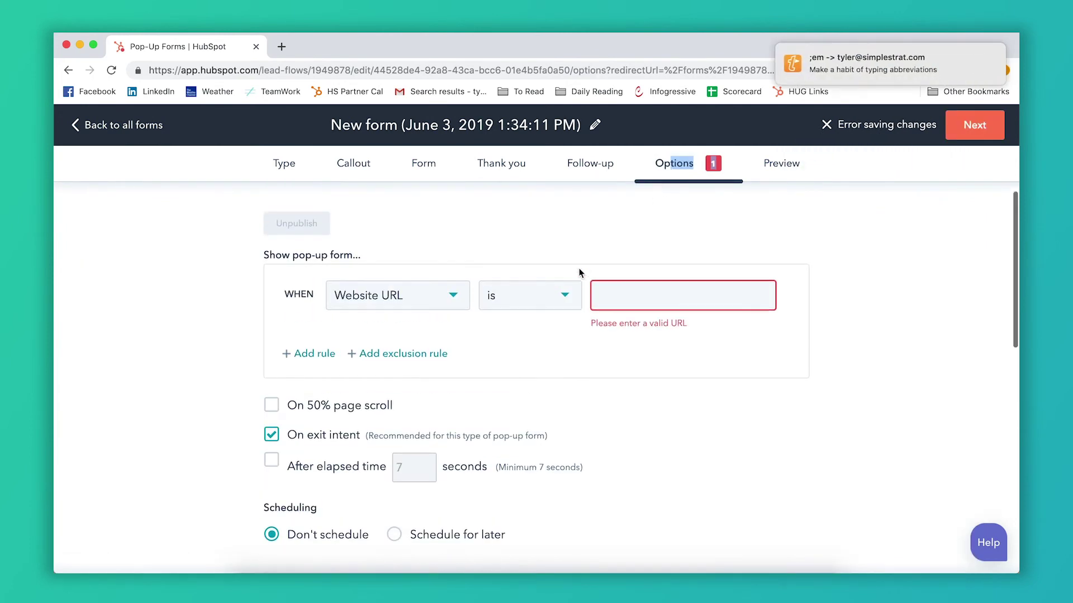
left_click(530, 321)
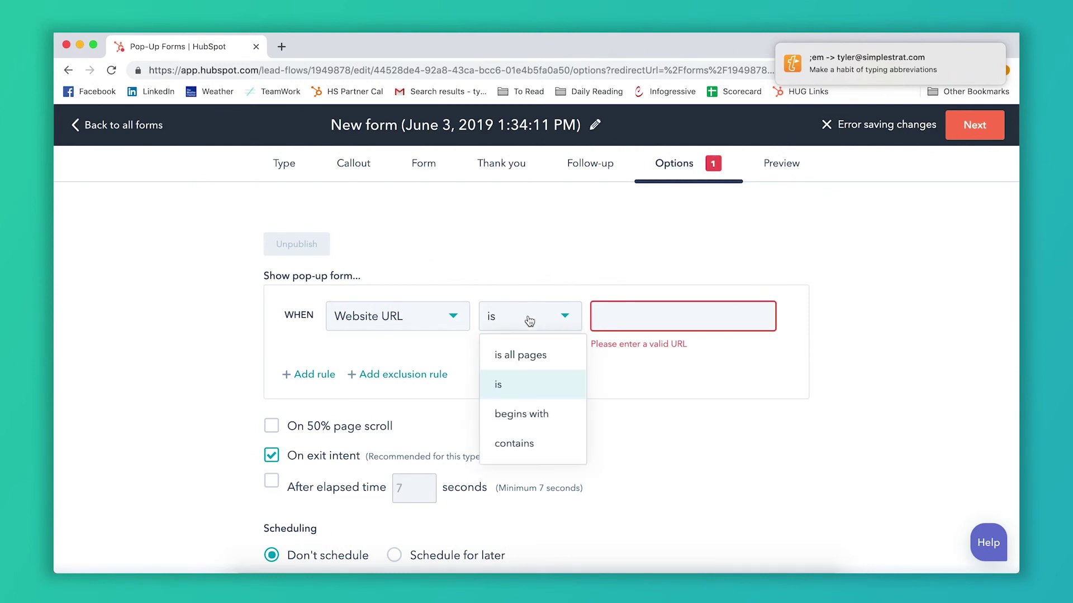
left_click(539, 362)
scroll(565, 377, "down", 10)
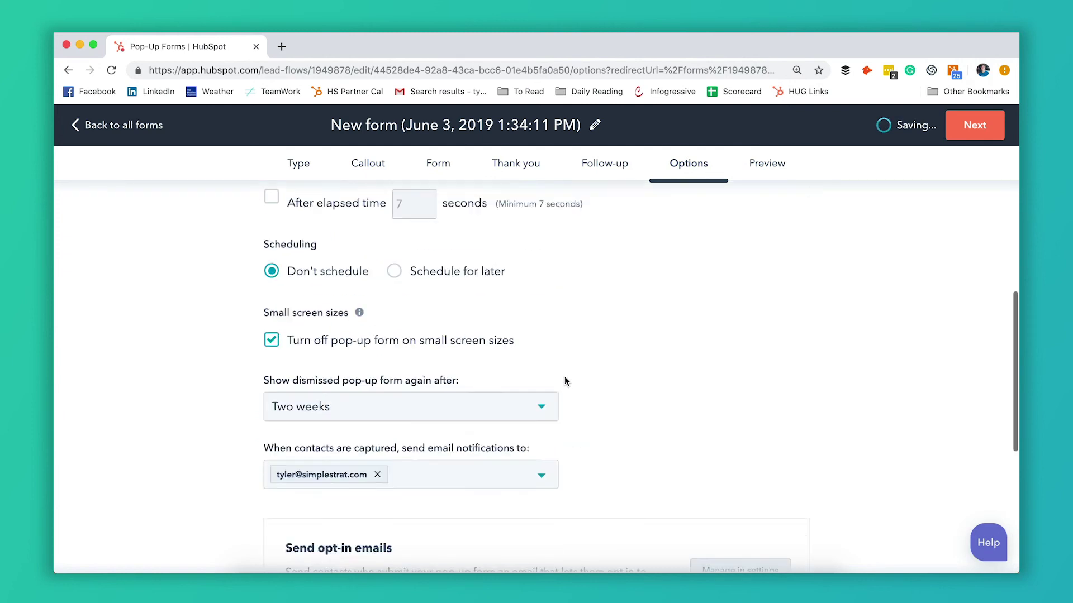
scroll(564, 377, "up", 10)
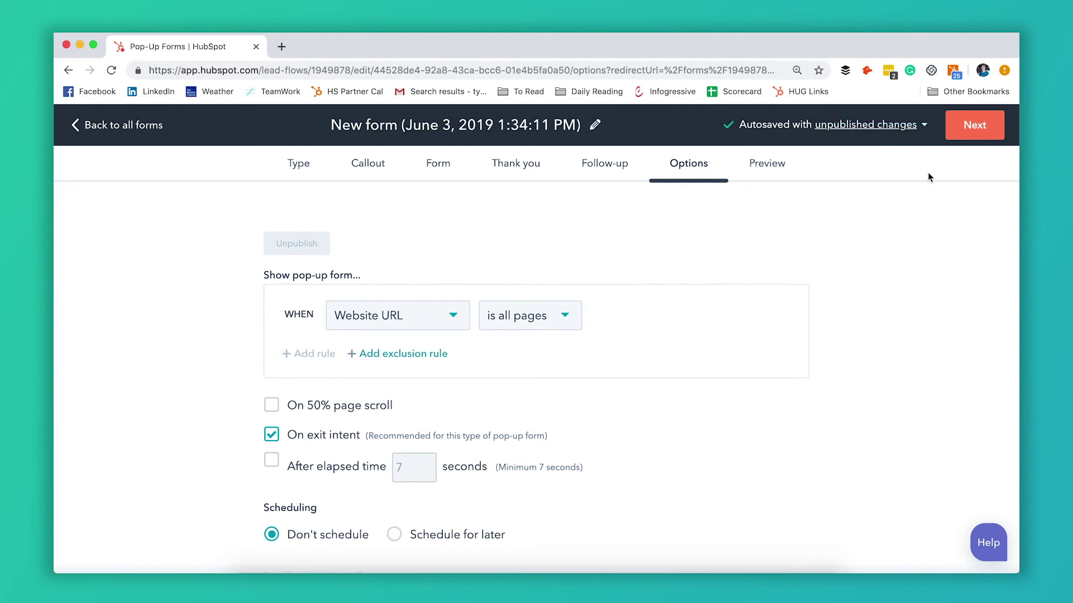
left_click(981, 126)
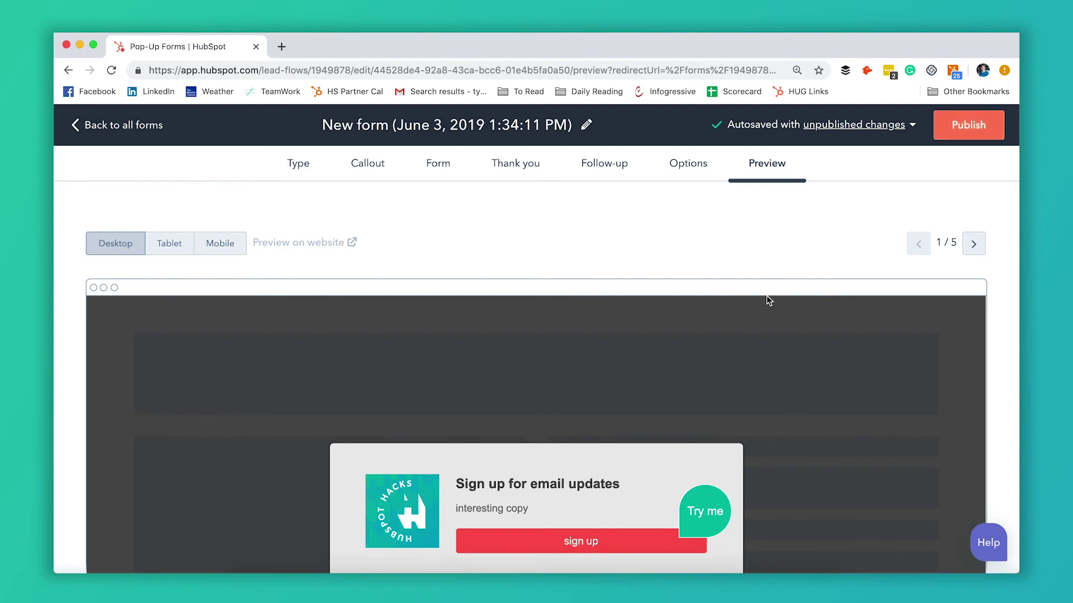
scroll(766, 300, "down", 10)
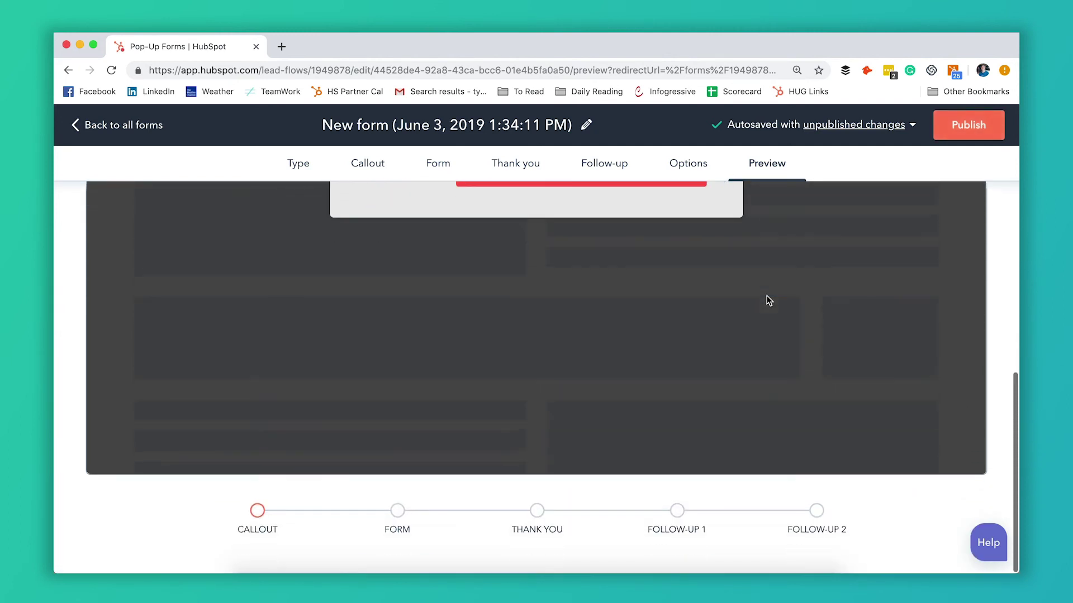